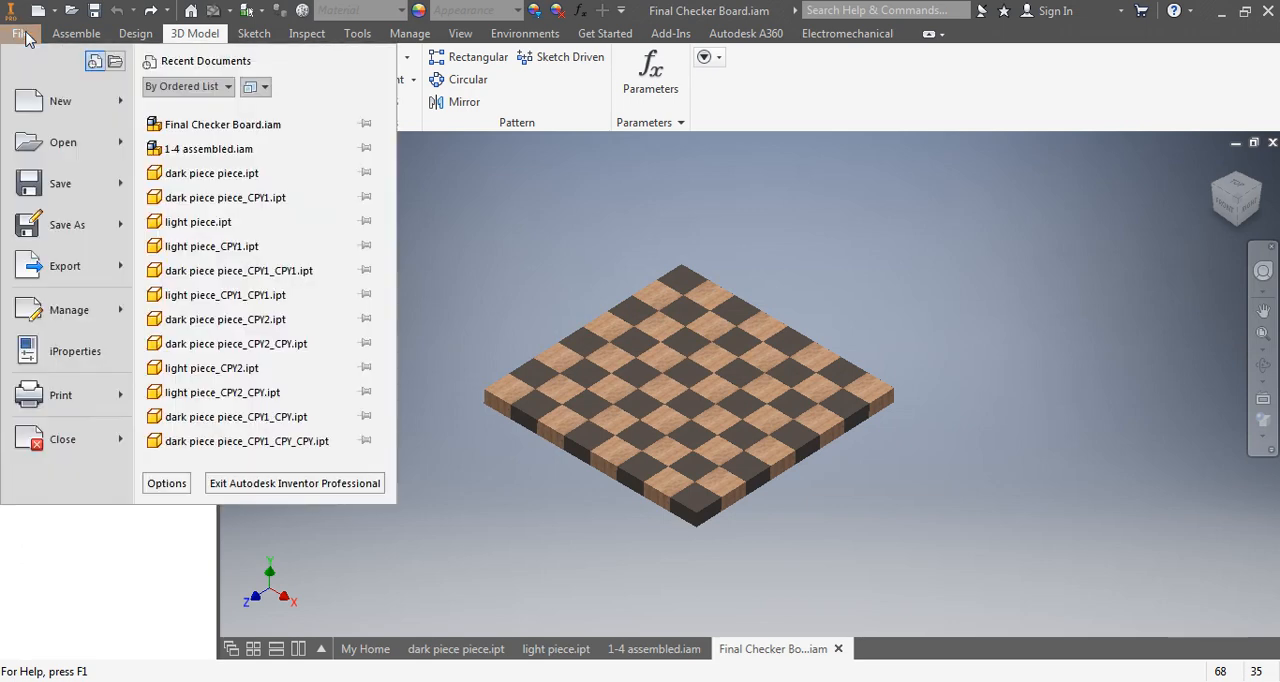
# - Save the checker board assembly and its dependents under the new file name Final Checker Board2.iam in the checker folder
pyautogui.click(40, 220)
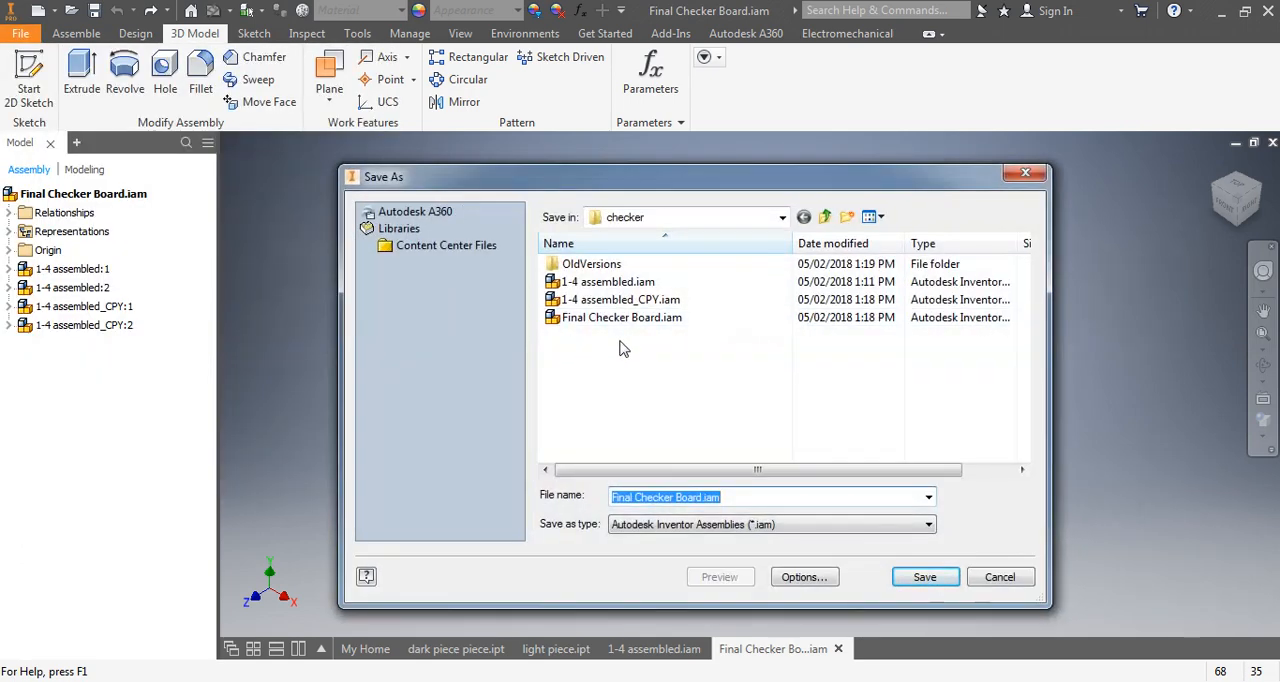
pyautogui.click(575, 318)
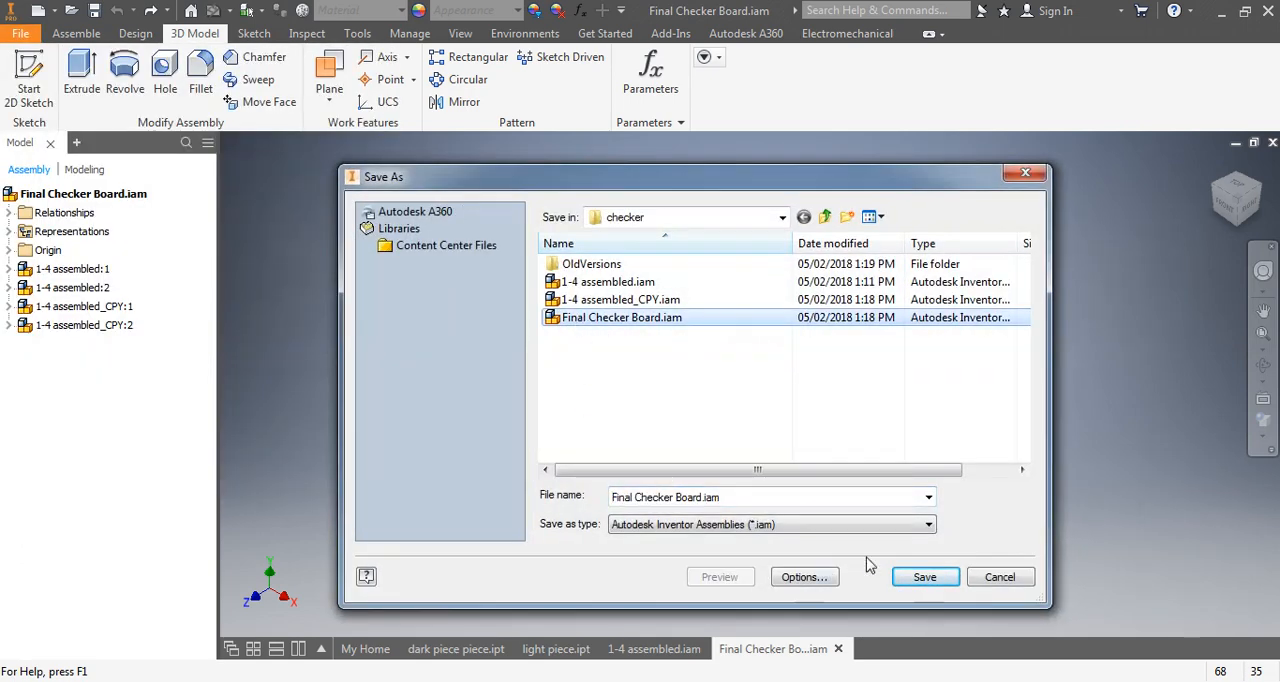
pyautogui.click(922, 578)
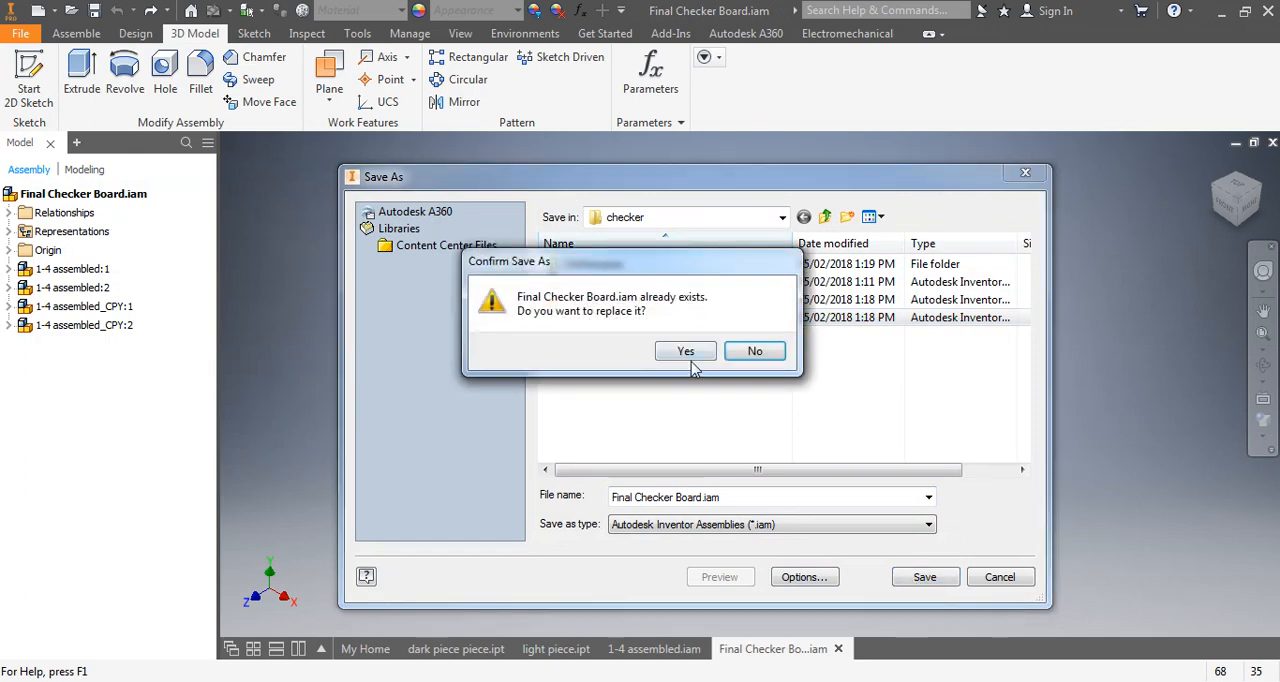
pyautogui.click(683, 352)
pyautogui.click(409, 171)
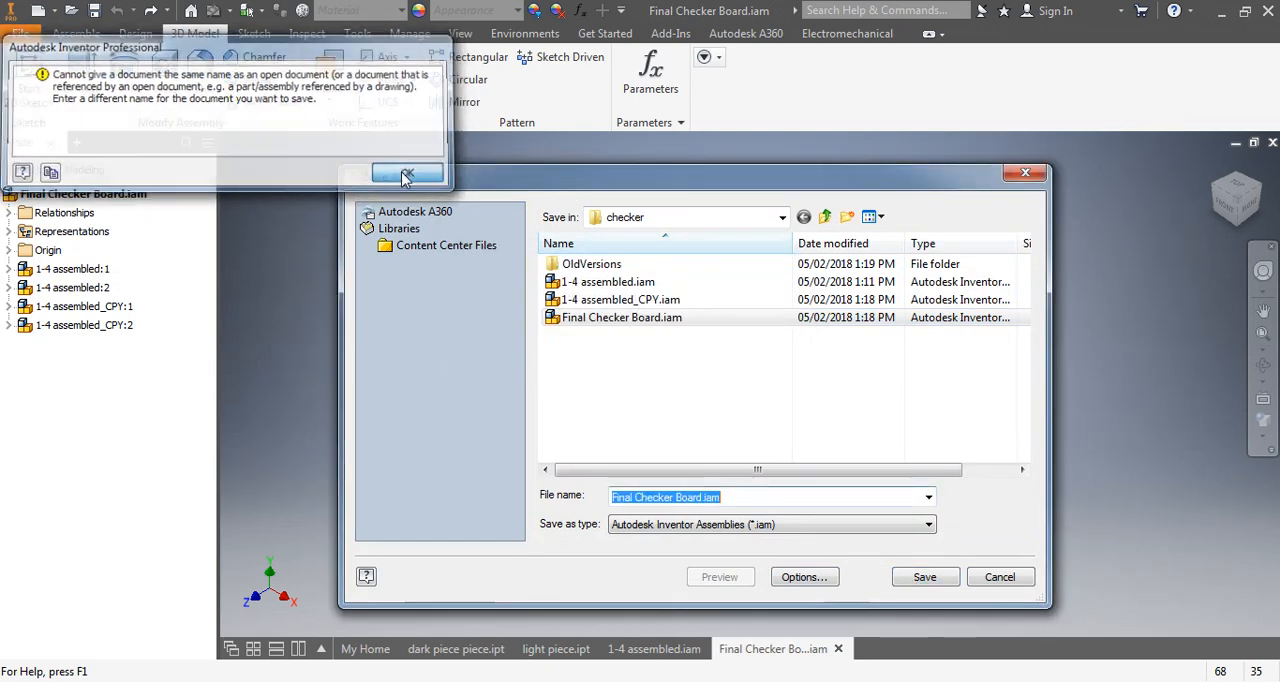
pyautogui.click(705, 497)
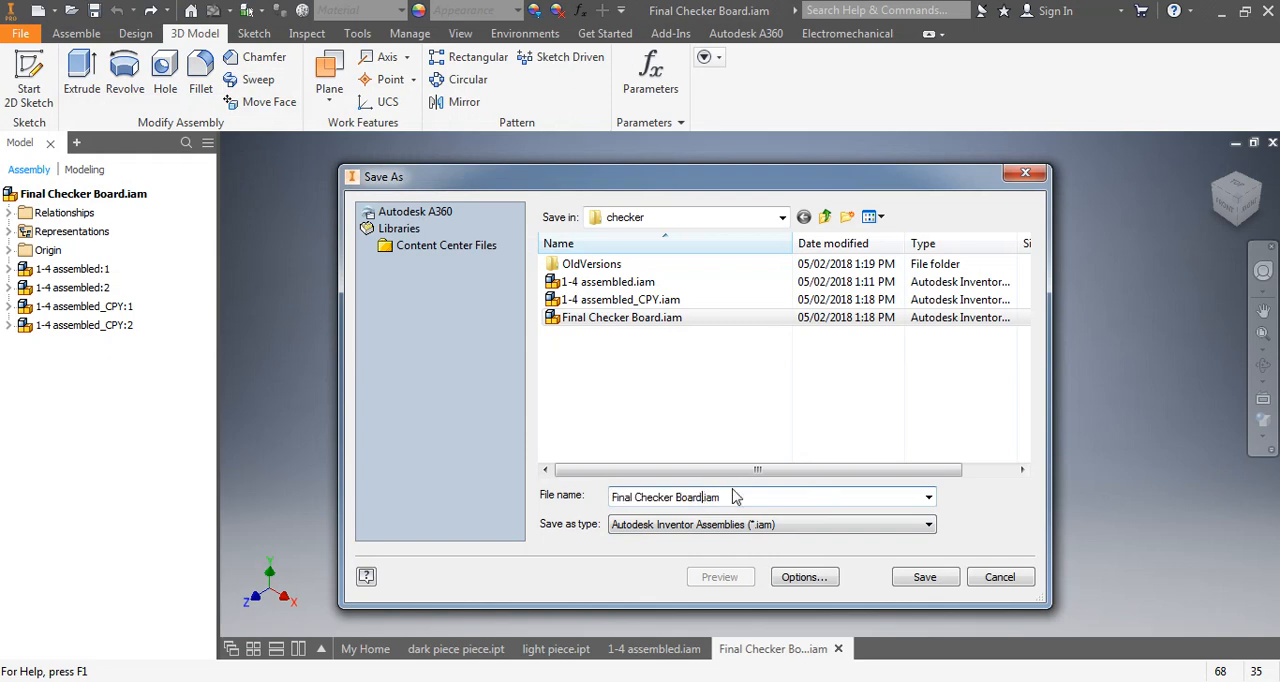
pyautogui.write('2')
pyautogui.click(905, 577)
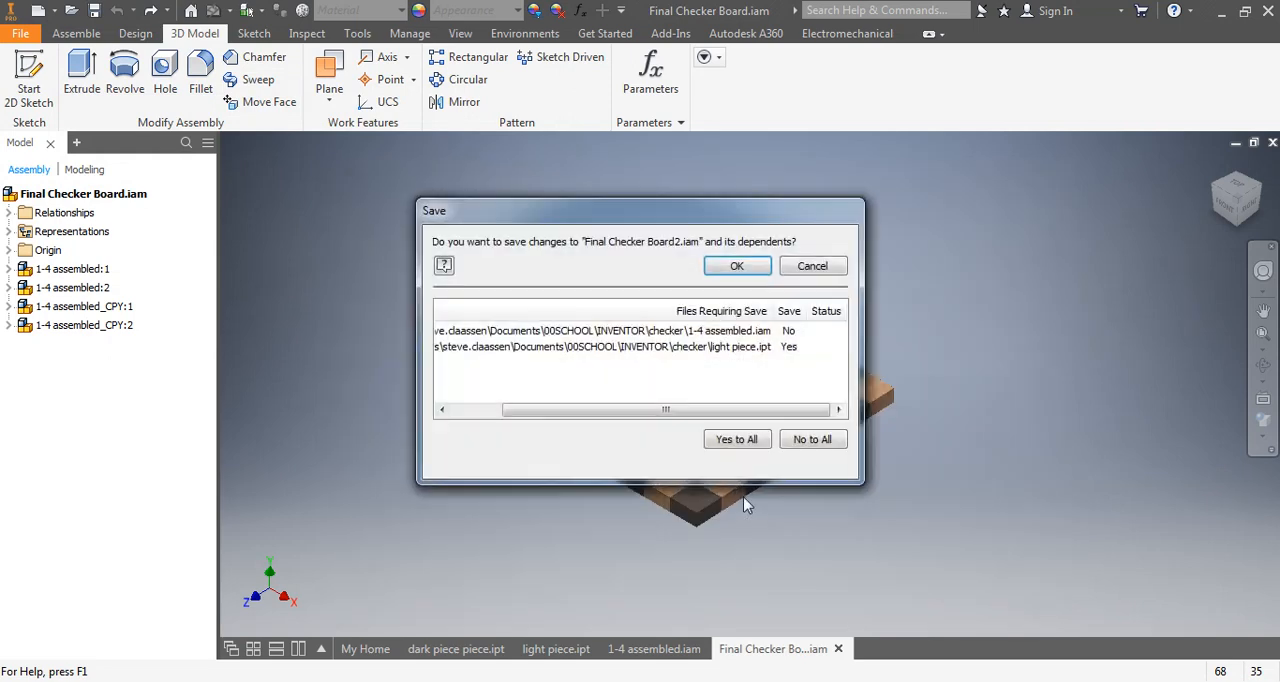
pyautogui.click(736, 266)
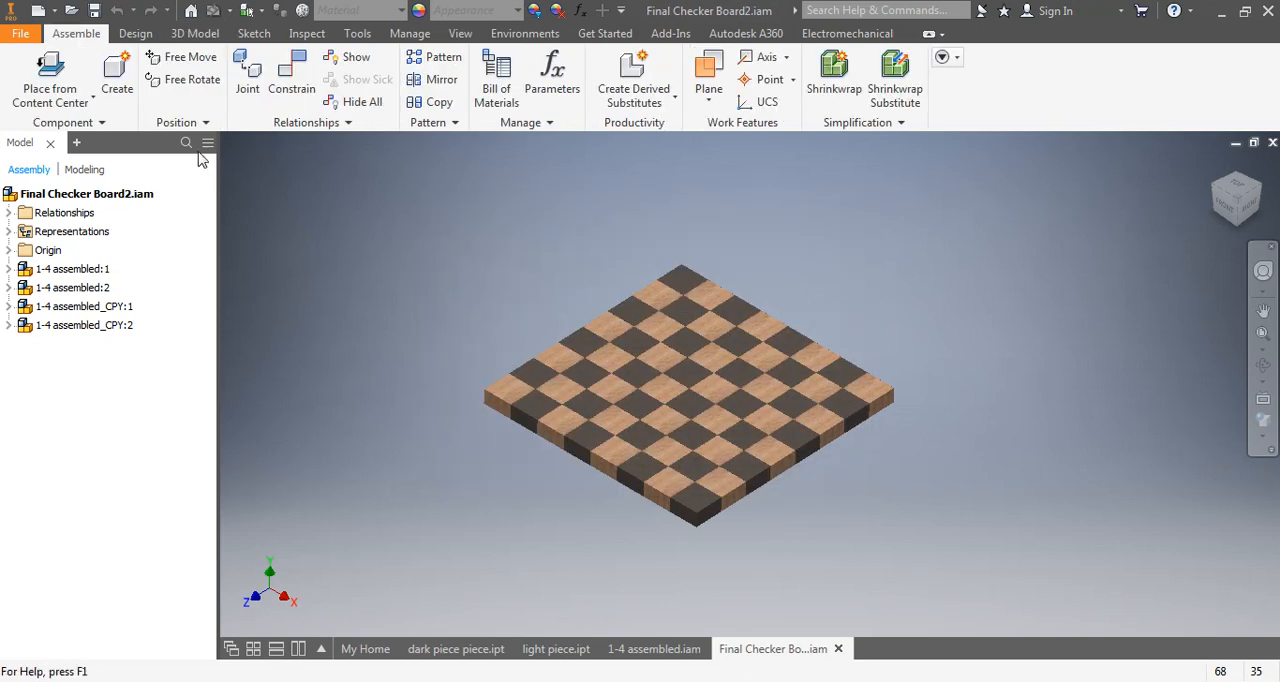
# - Create a new drawing file for the checker board assembly
pyautogui.click(24, 34)
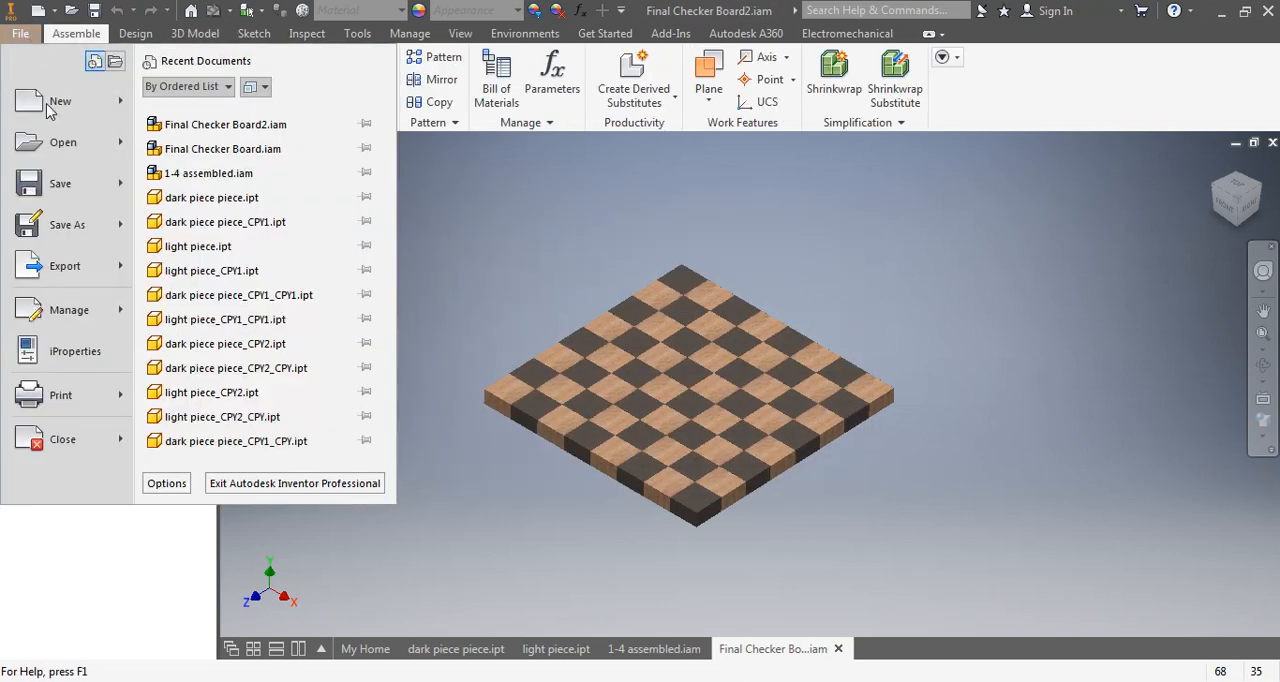
pyautogui.moveTo(50, 108)
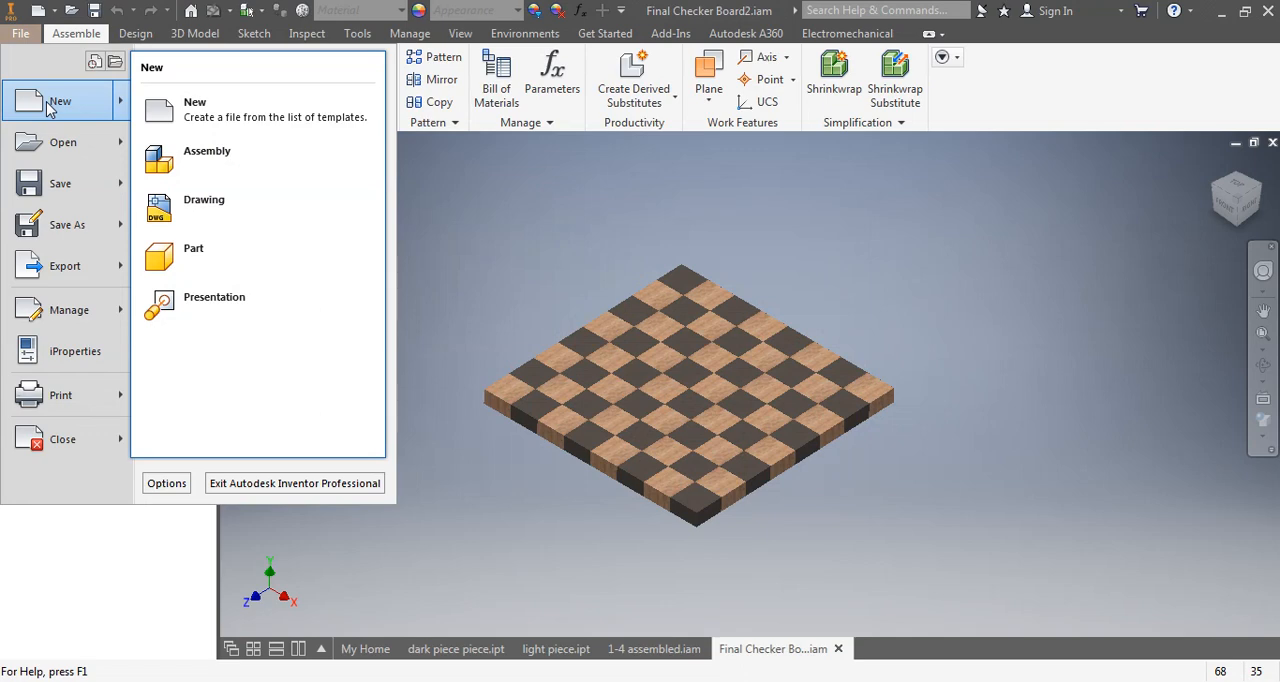
pyautogui.click(168, 210)
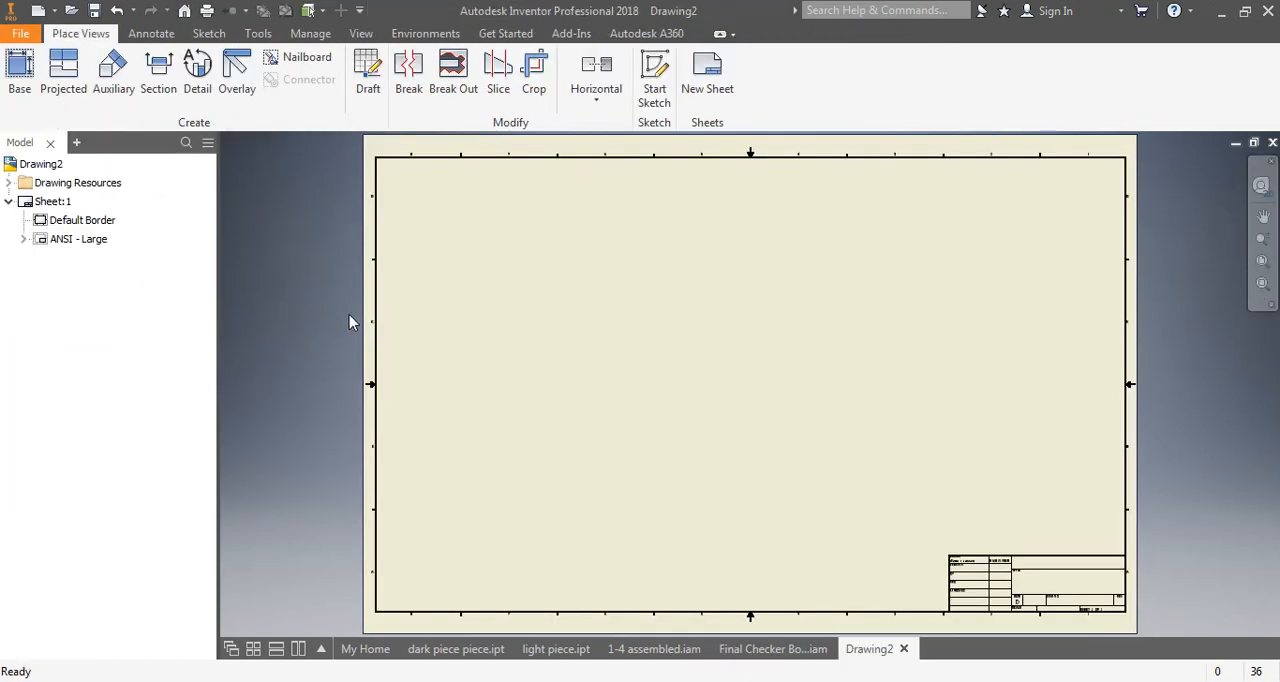
# - Change the size of Sheet:1 to C
pyautogui.click(46, 205)
pyautogui.rightClick(46, 205)
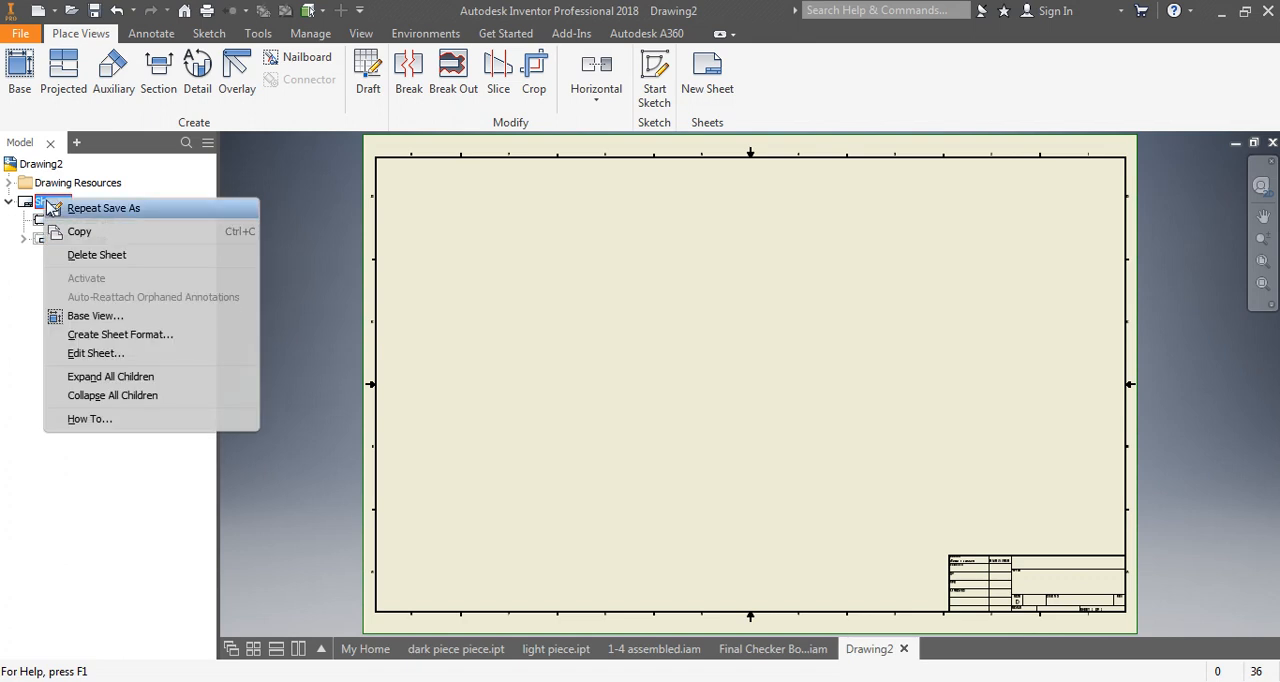
pyautogui.click(110, 353)
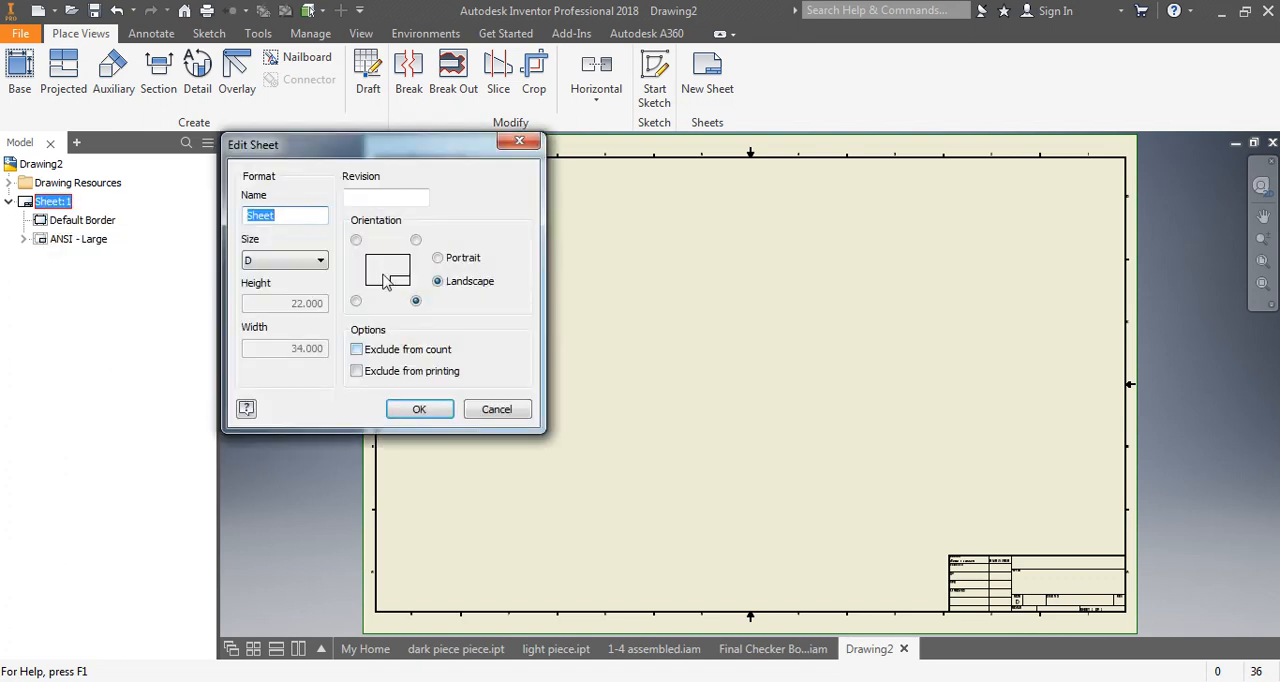
pyautogui.click(293, 262)
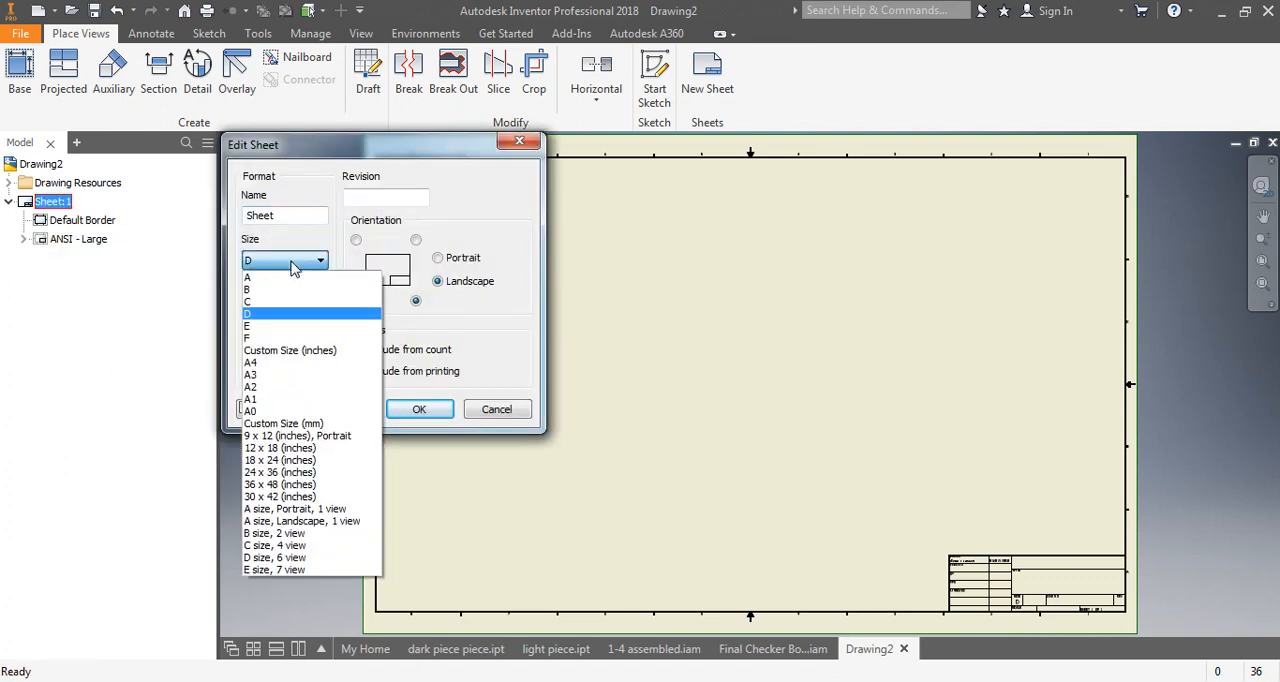
pyautogui.click(259, 327)
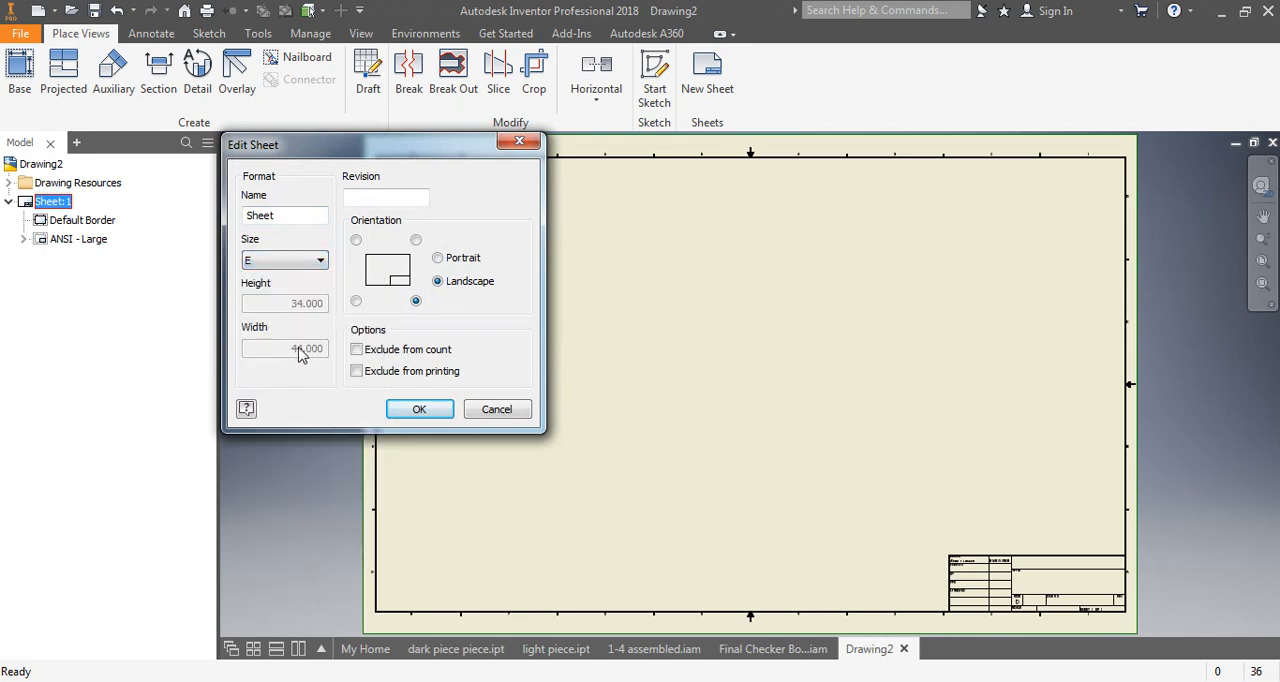
pyautogui.click(322, 261)
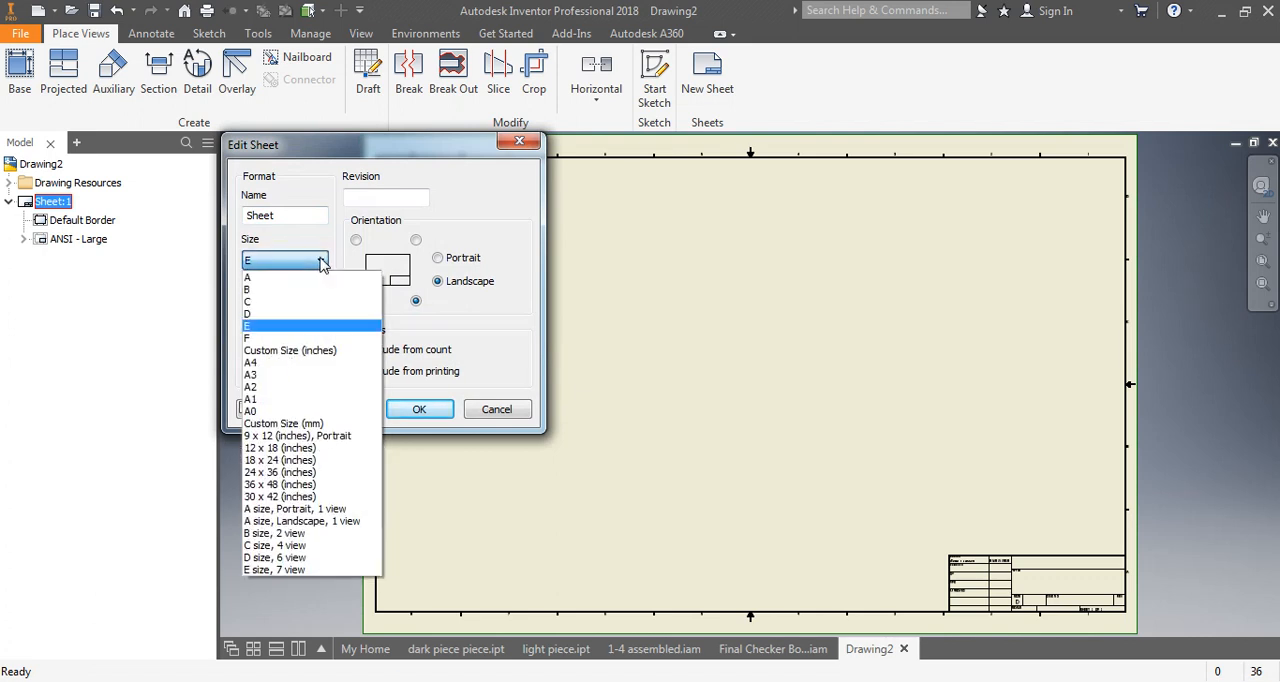
pyautogui.click(265, 303)
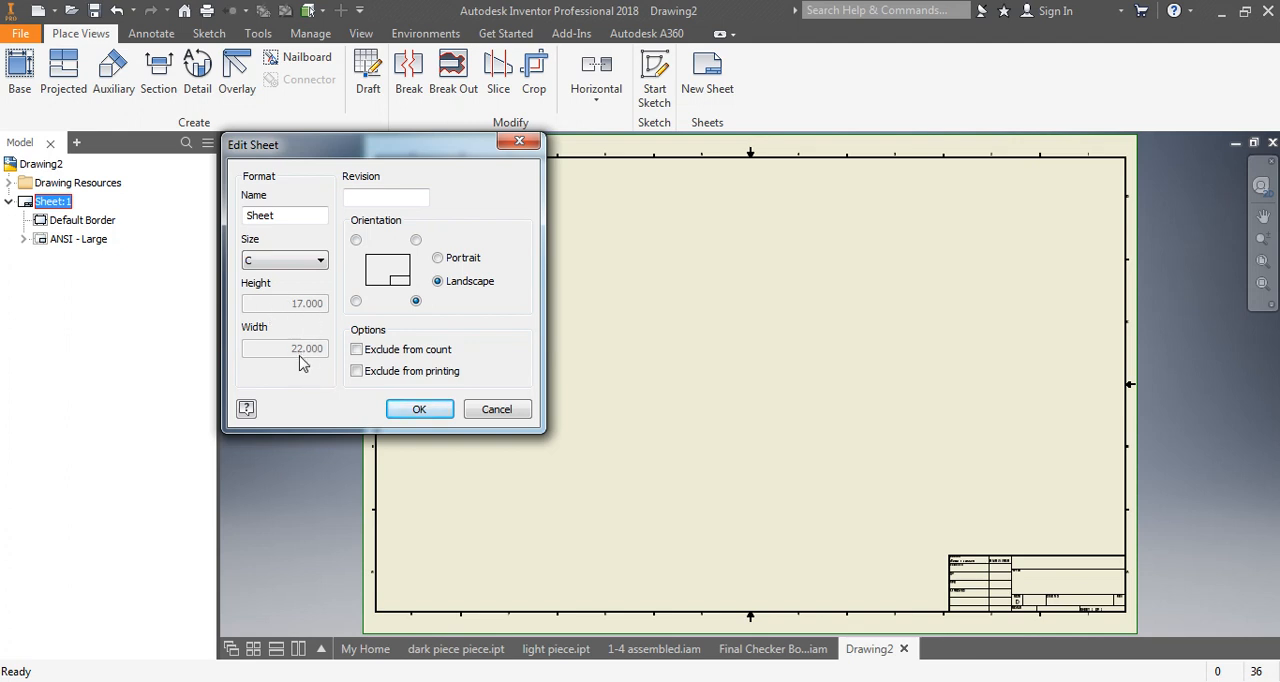
pyautogui.click(420, 410)
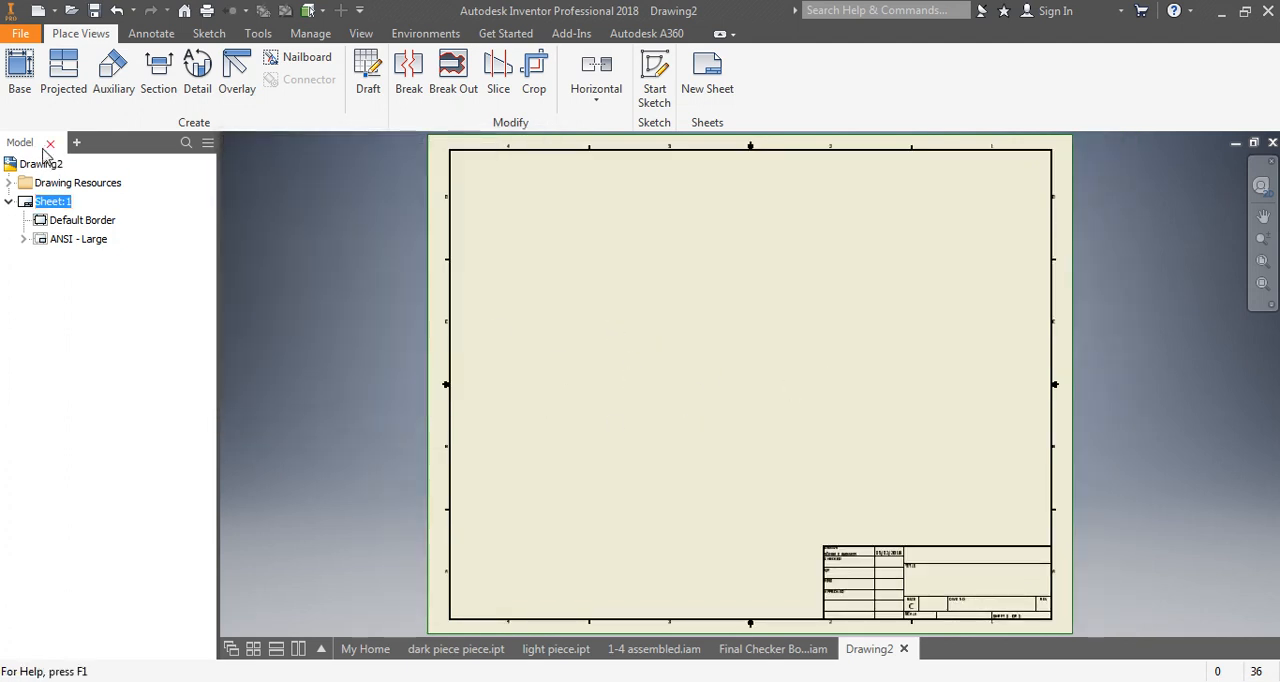
# - Place a front base view of the checker board at 1/2 scale with projected top, right side and isometric views
pyautogui.click(19, 63)
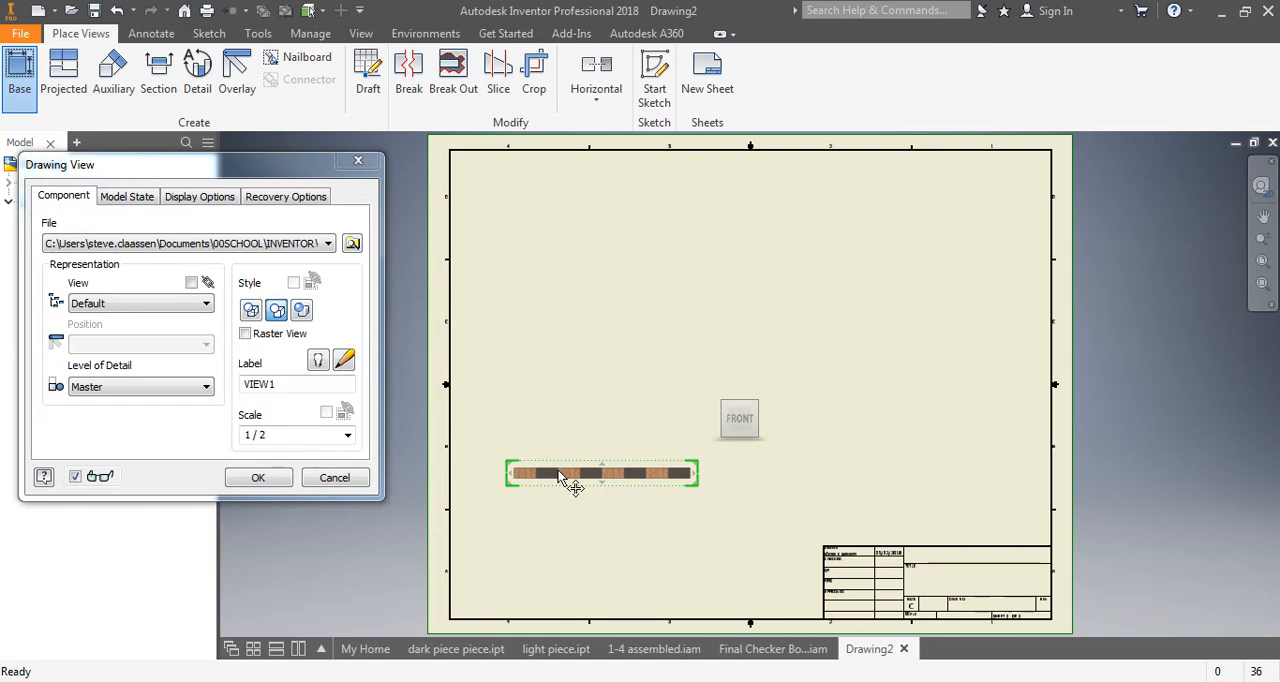
pyautogui.click(575, 293)
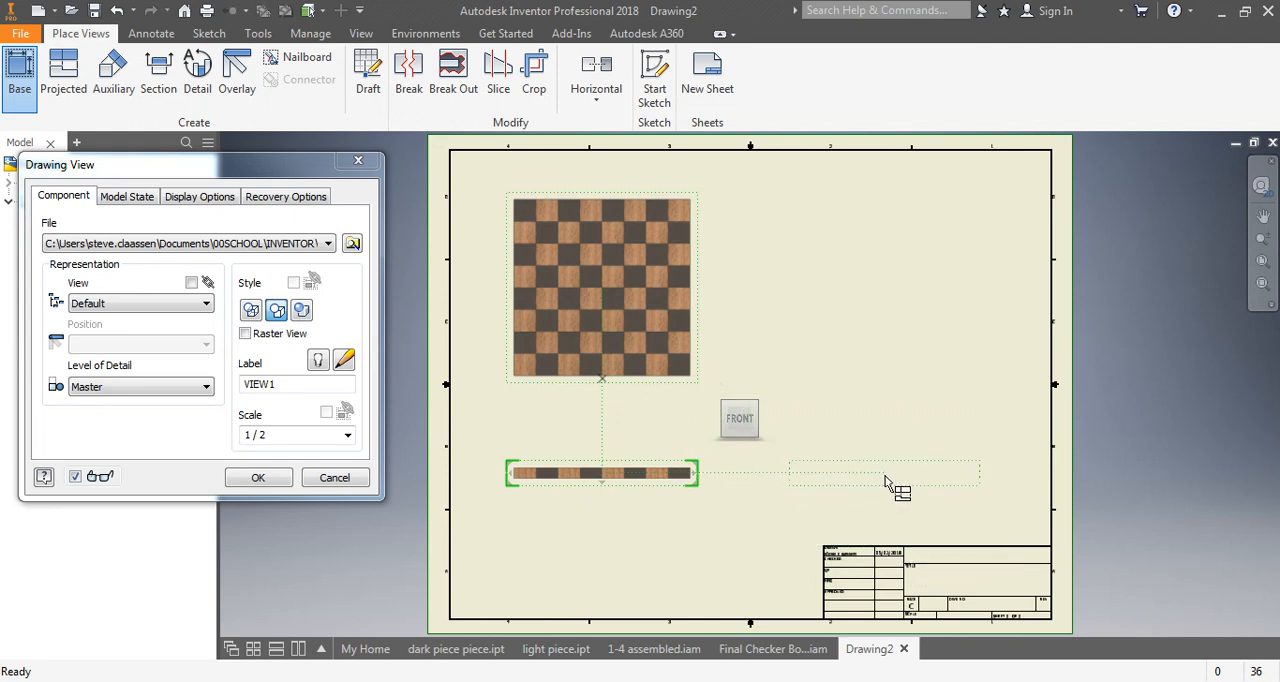
pyautogui.click(885, 482)
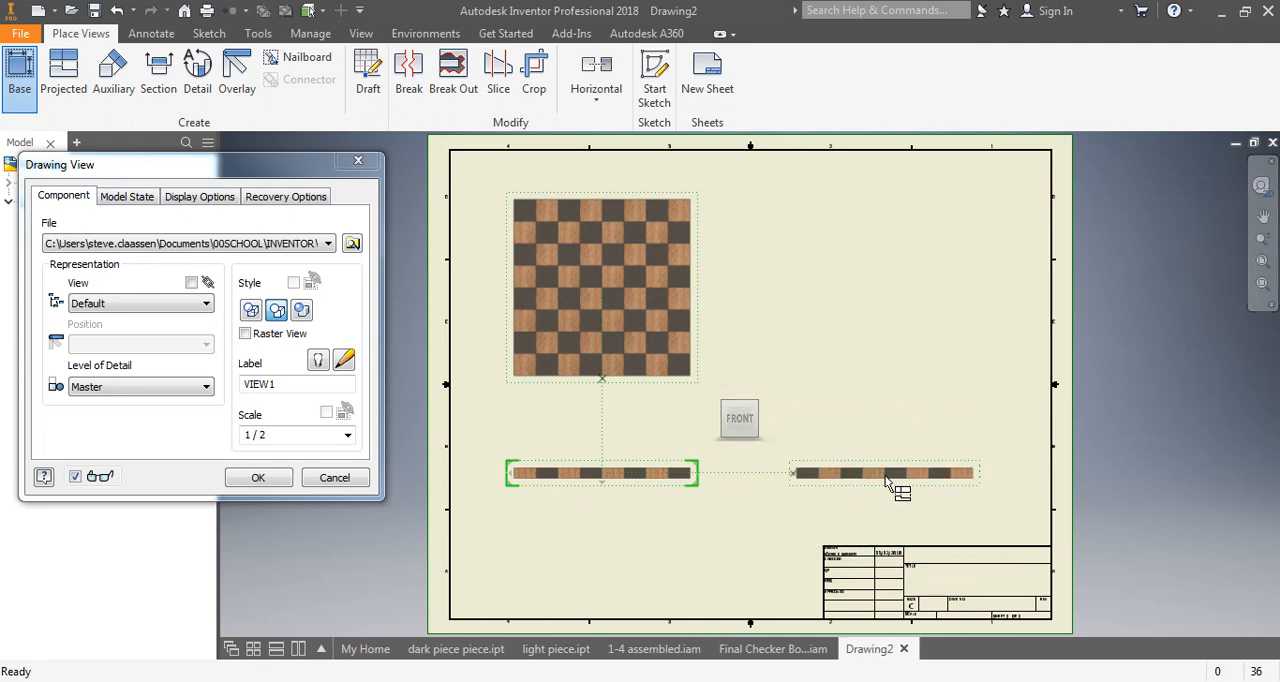
pyautogui.click(911, 247)
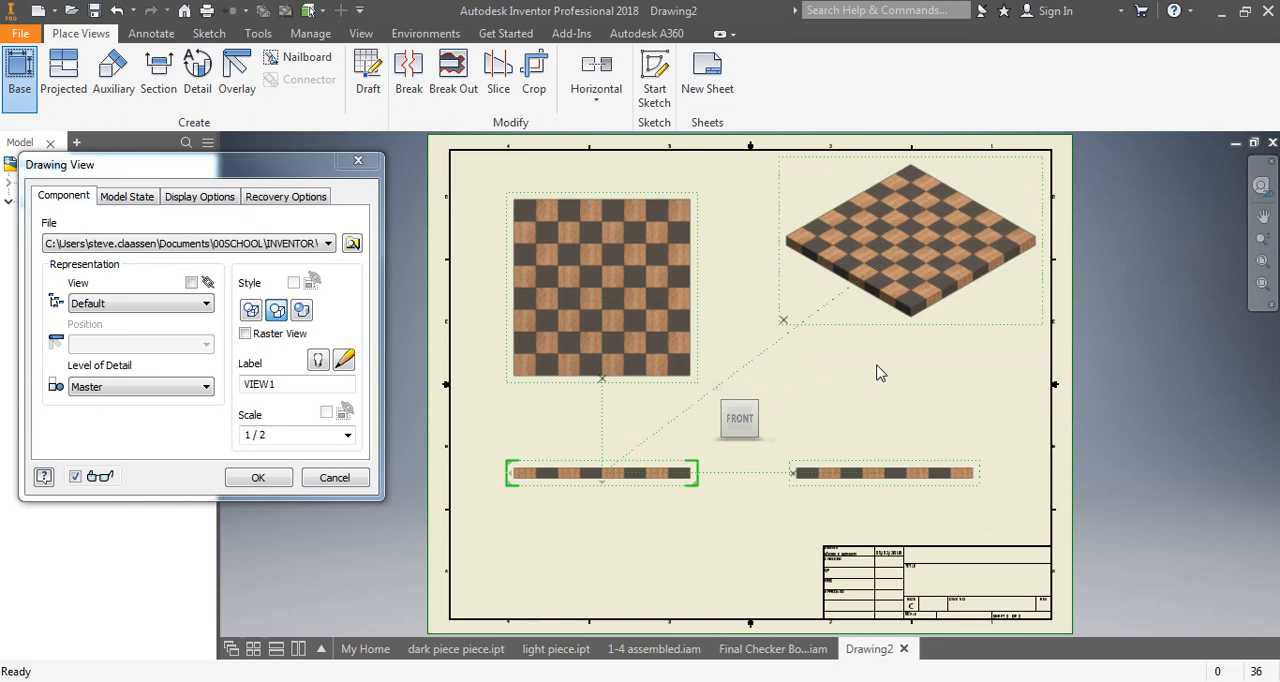
pyautogui.click(258, 480)
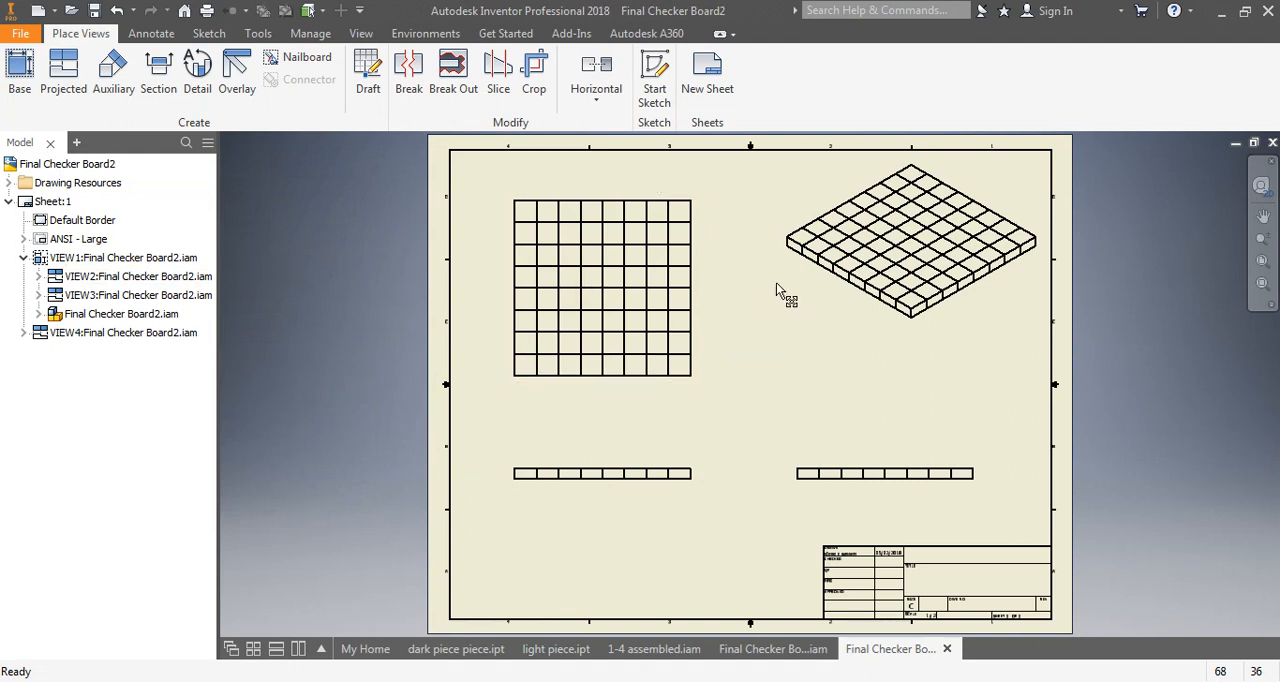
# - Set the isometric view to 1/4 scale with shaded style and move it into the sheet's upper-right corner
pyautogui.doubleClick(830, 330)
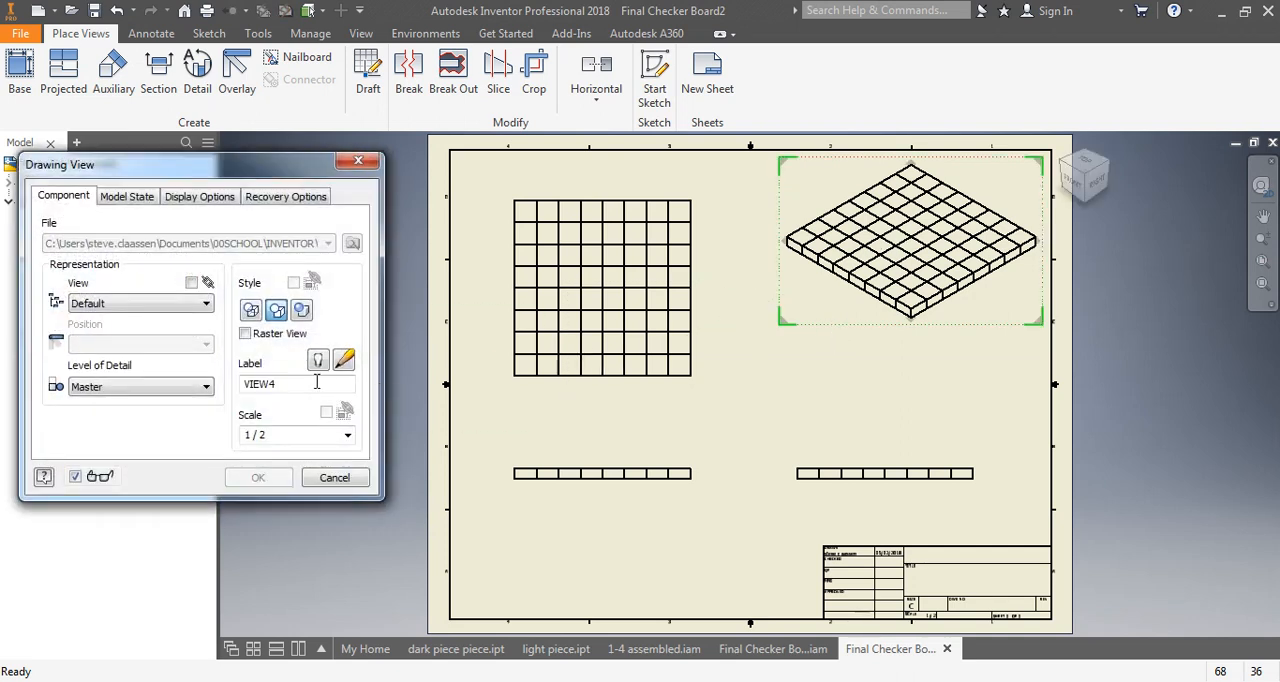
pyautogui.click(347, 435)
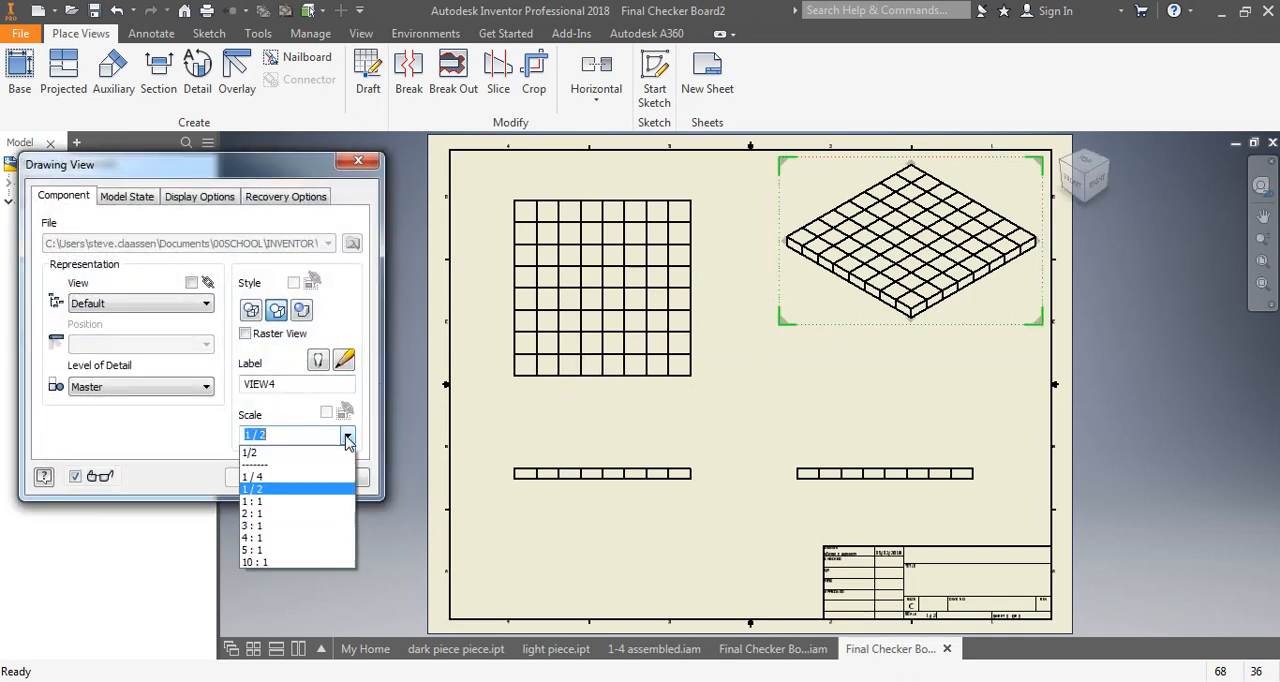
pyautogui.click(280, 477)
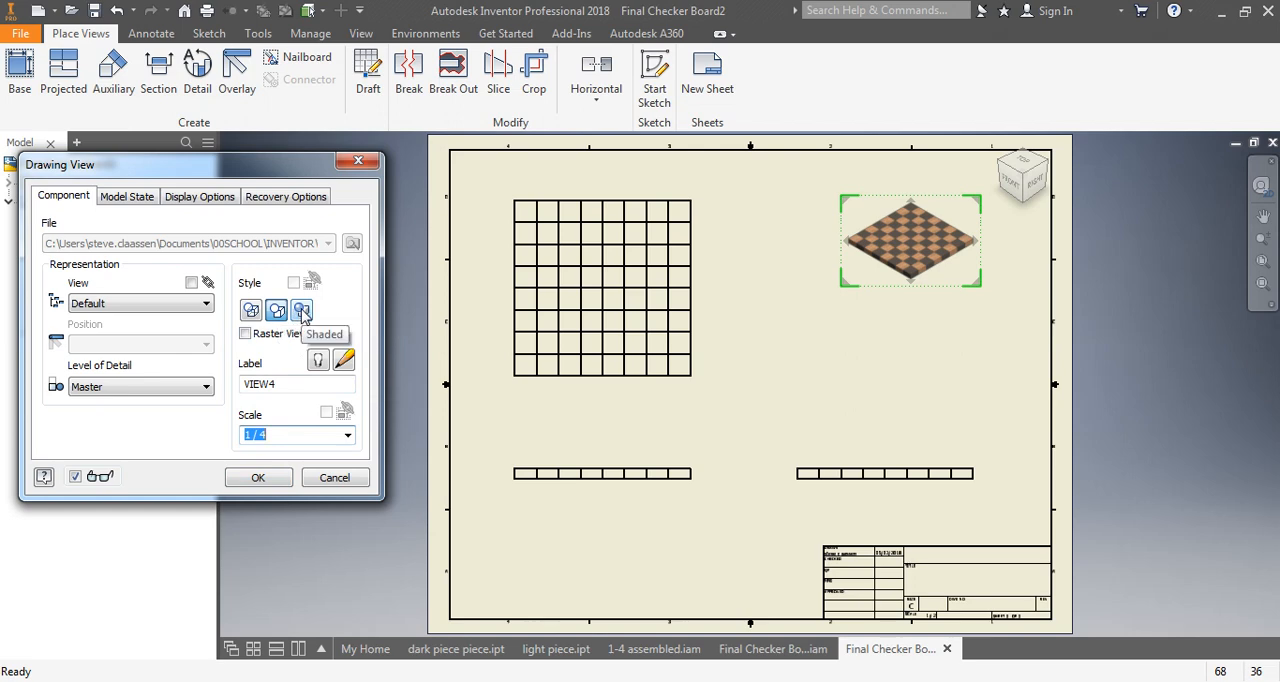
pyautogui.click(257, 477)
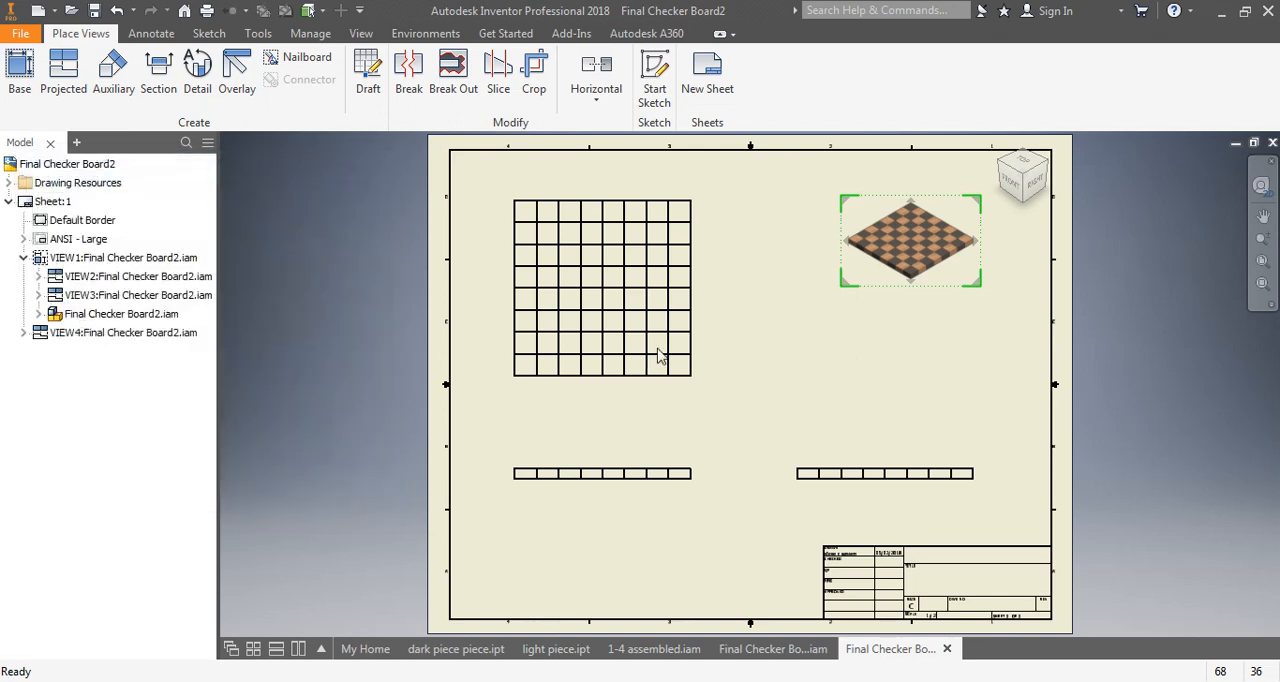
pyautogui.moveTo(839, 261); pyautogui.dragTo(892, 228)
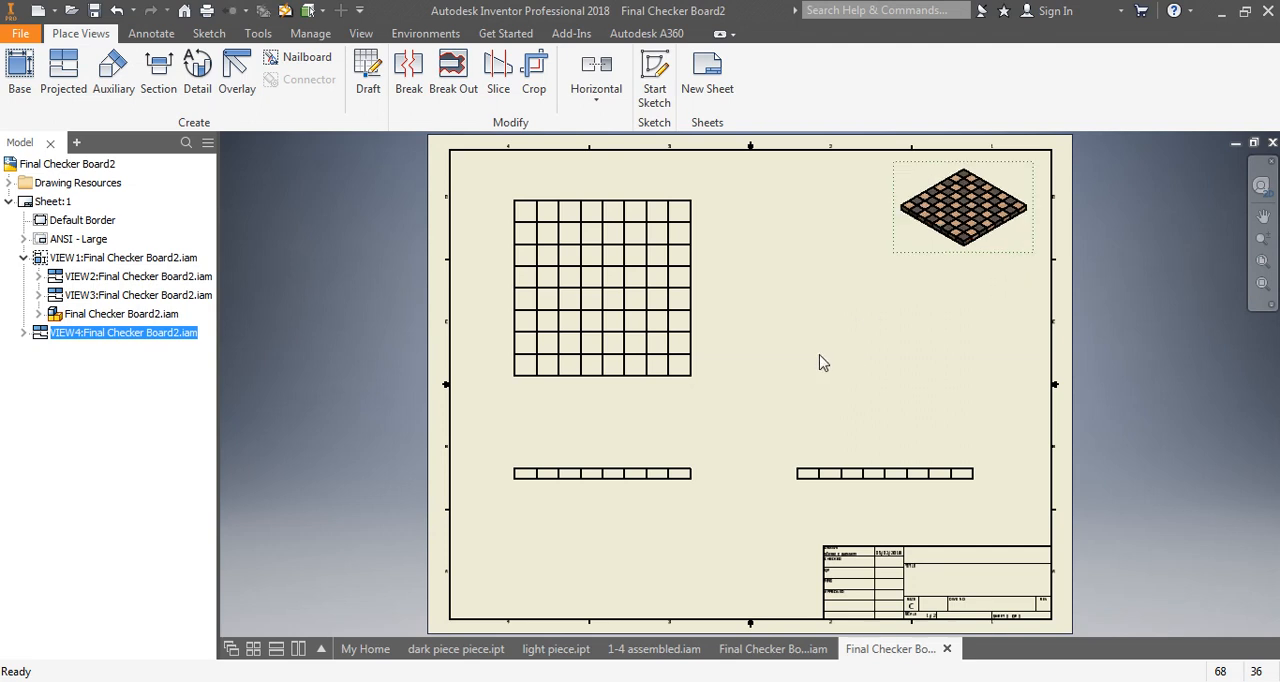
# - Dimension the overall width of the top view, placing the dimension just below the board
pyautogui.click(150, 34)
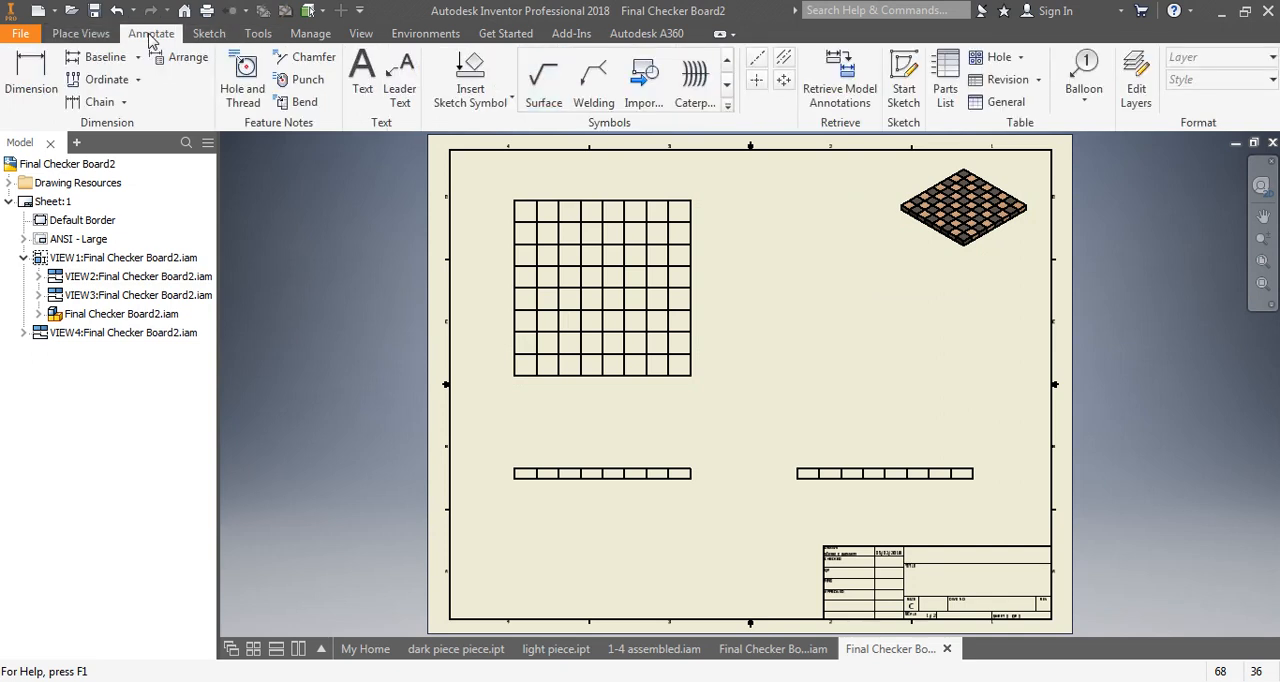
pyautogui.click(33, 64)
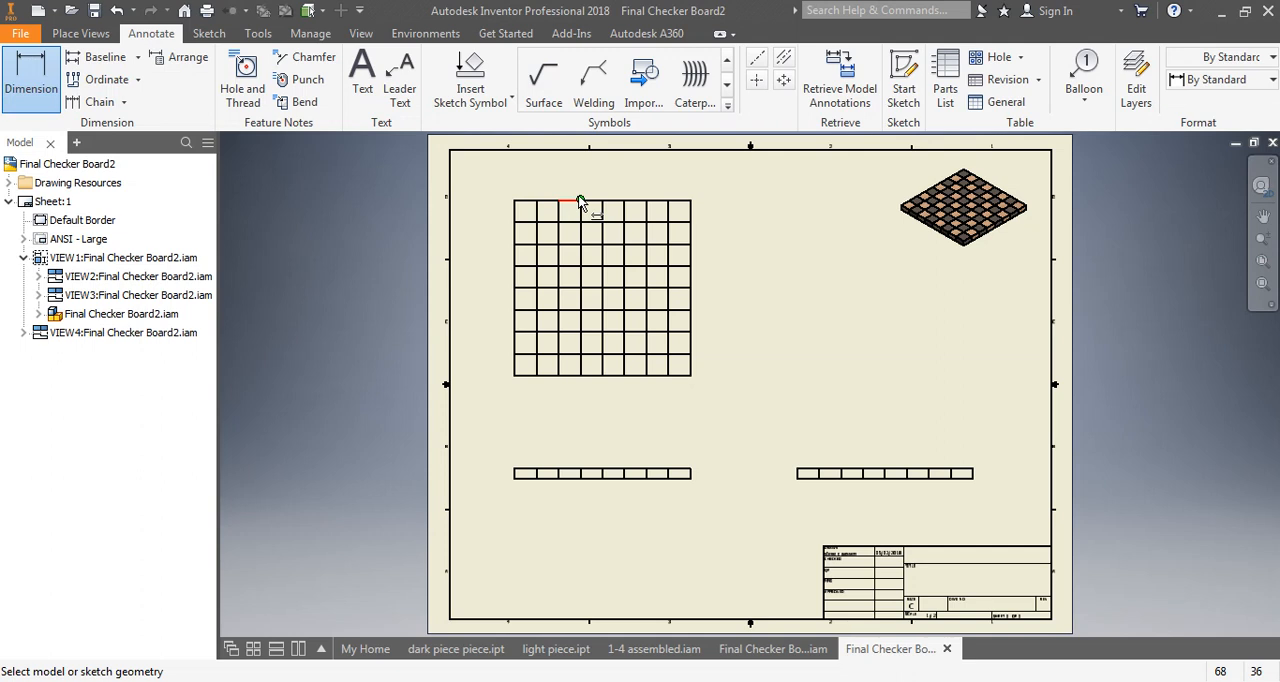
pyautogui.click(514, 365)
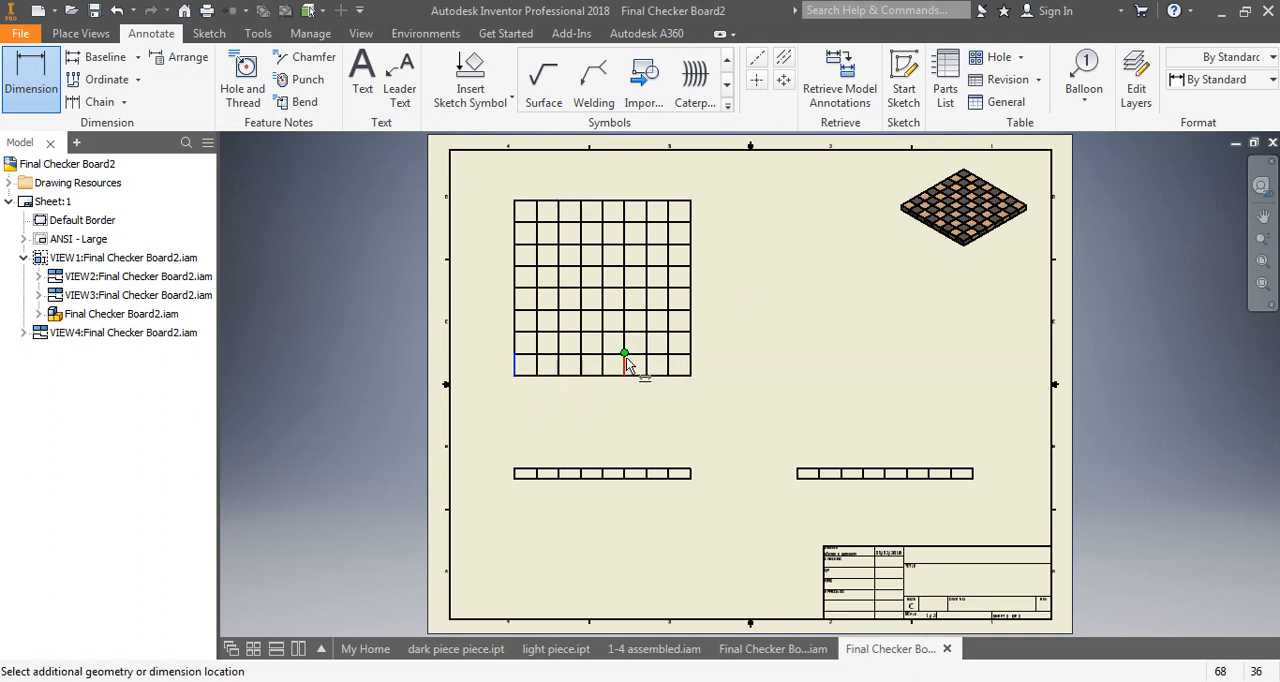
pyautogui.click(690, 374)
pyautogui.click(648, 407)
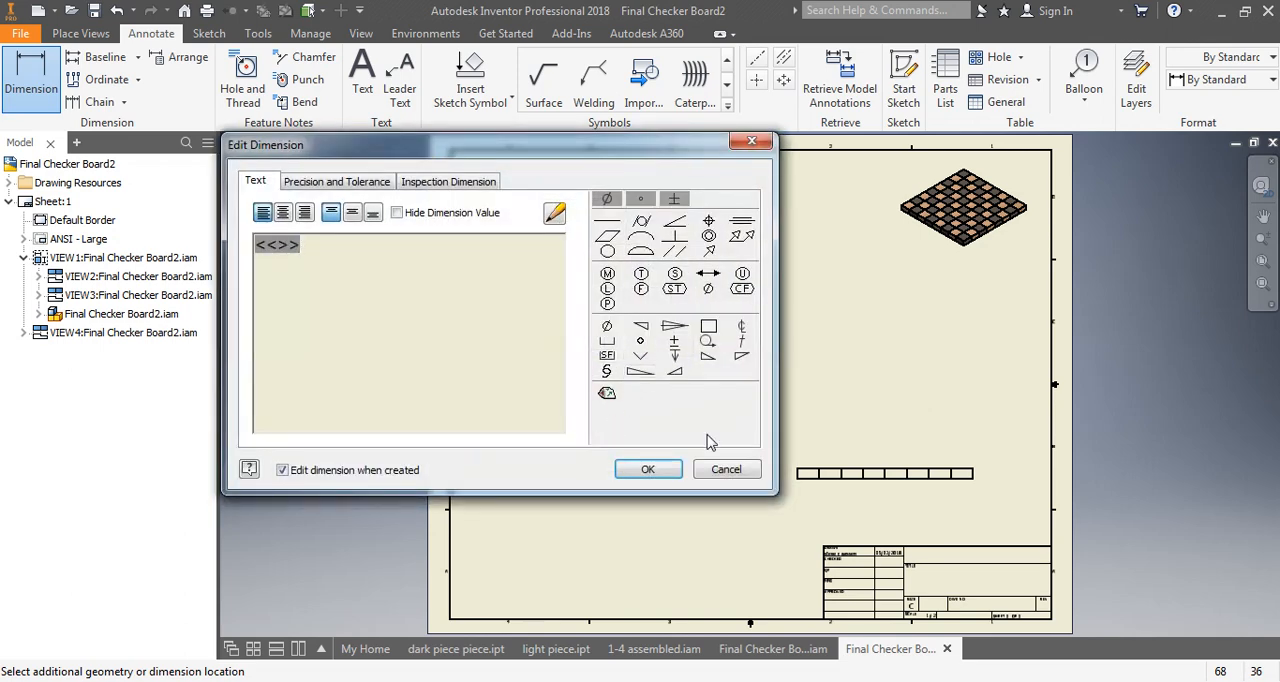
pyautogui.click(648, 470)
# - Dimension the overall height of the top view, placing the dimension just to the right of the board
pyautogui.scroll(-2, 606, 400)
pyautogui.scroll(5, 517, 366)
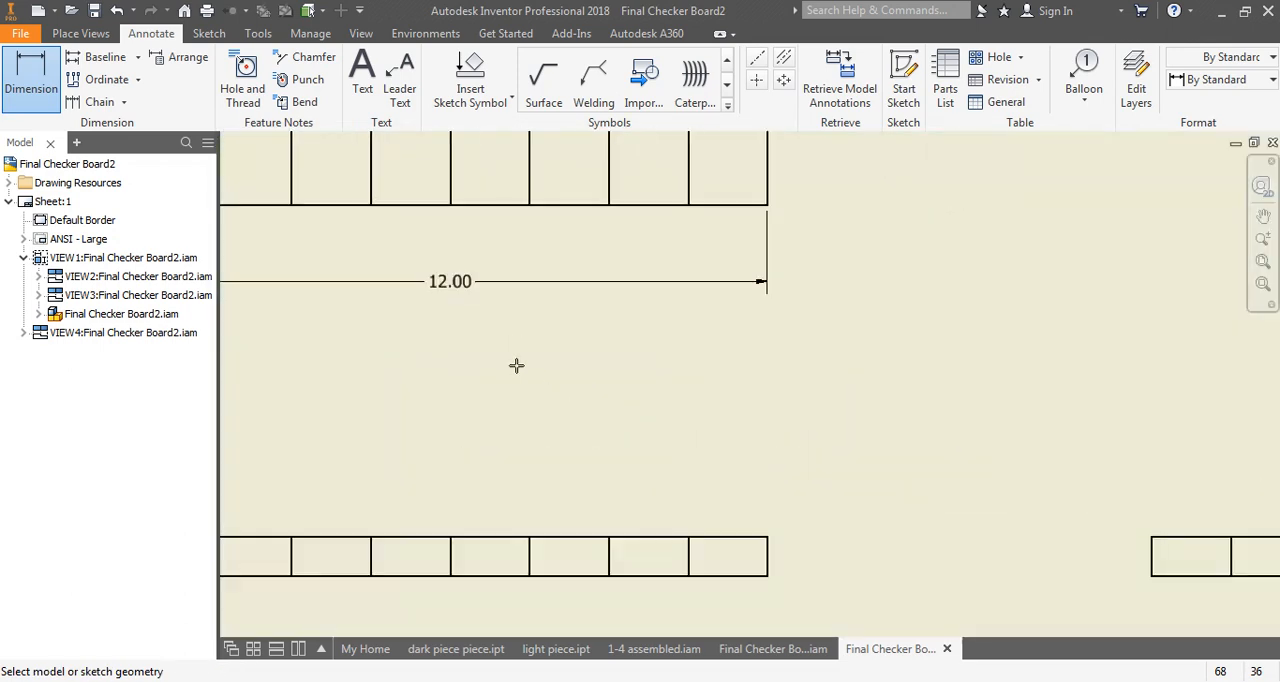
pyautogui.moveTo(455, 298); pyautogui.dragTo(640, 403, button='middle')
pyautogui.scroll(-4, 646, 400)
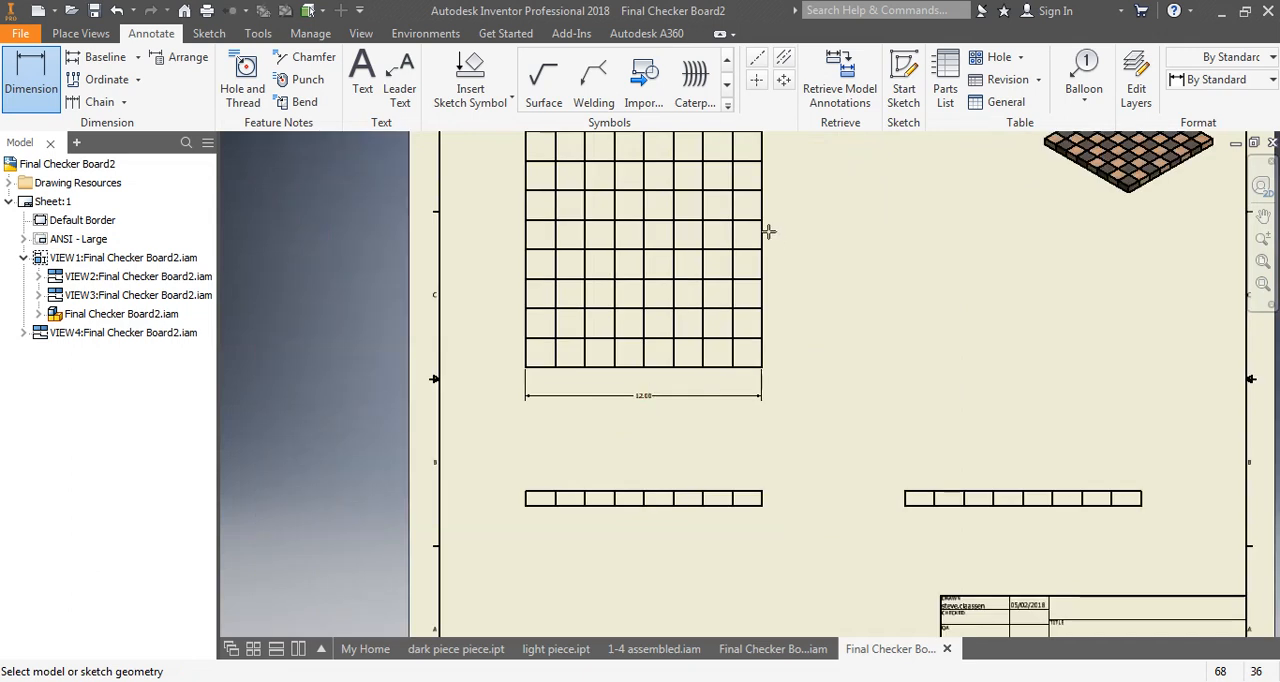
pyautogui.moveTo(791, 270); pyautogui.dragTo(746, 308, button='middle')
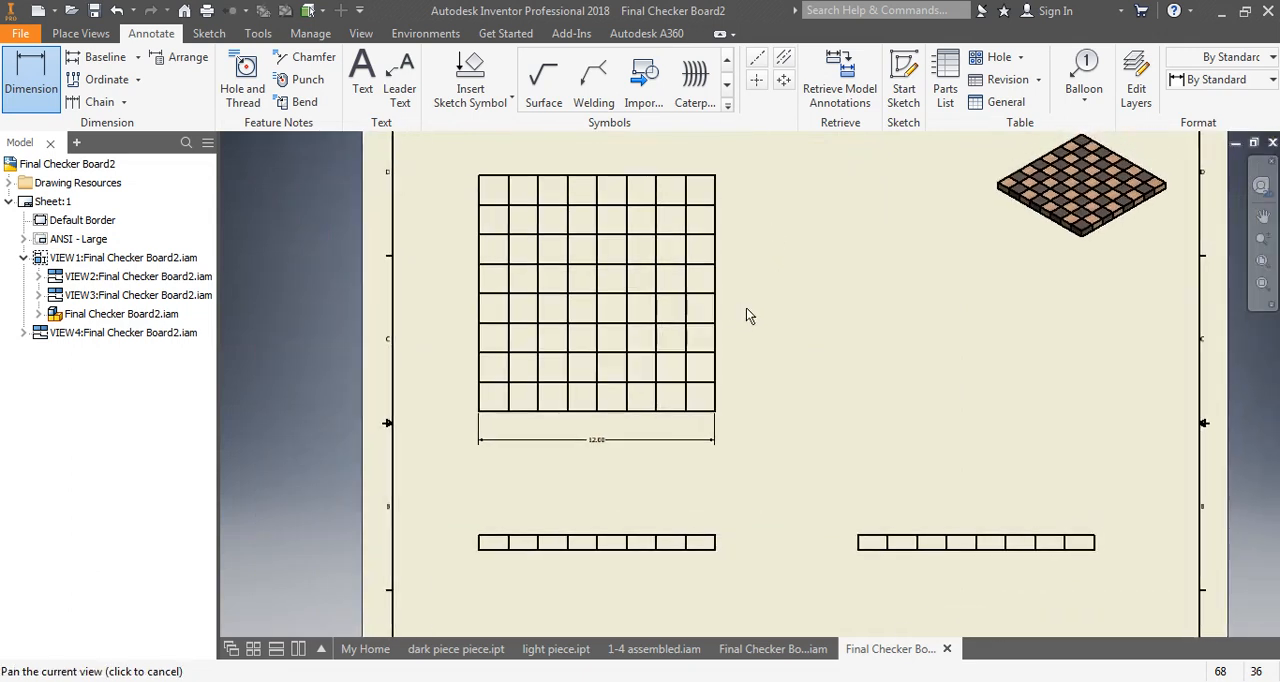
pyautogui.click(697, 178)
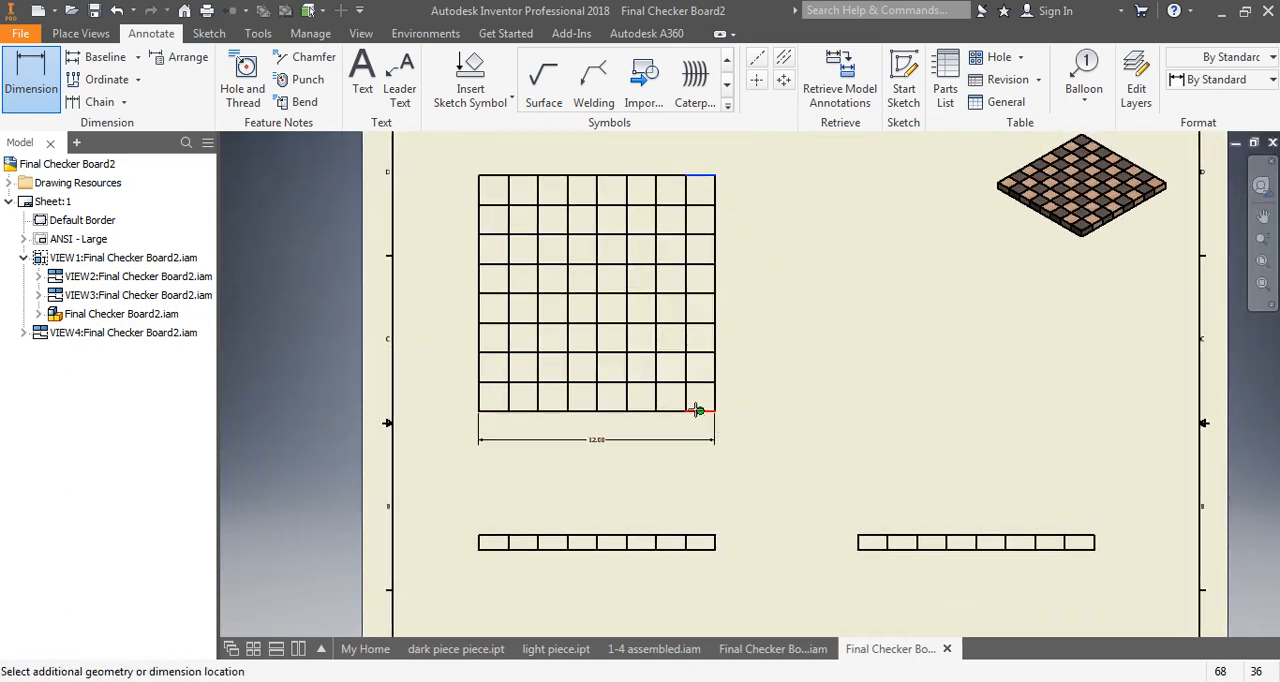
pyautogui.click(695, 410)
pyautogui.click(757, 312)
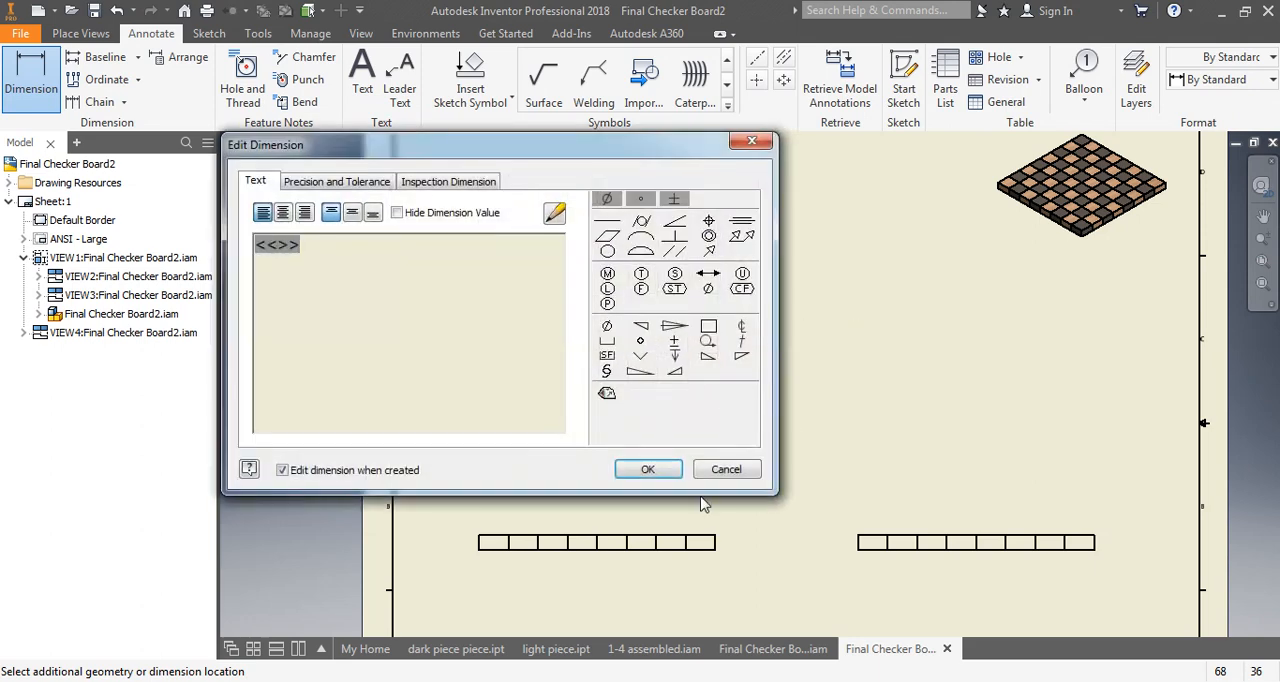
pyautogui.click(648, 470)
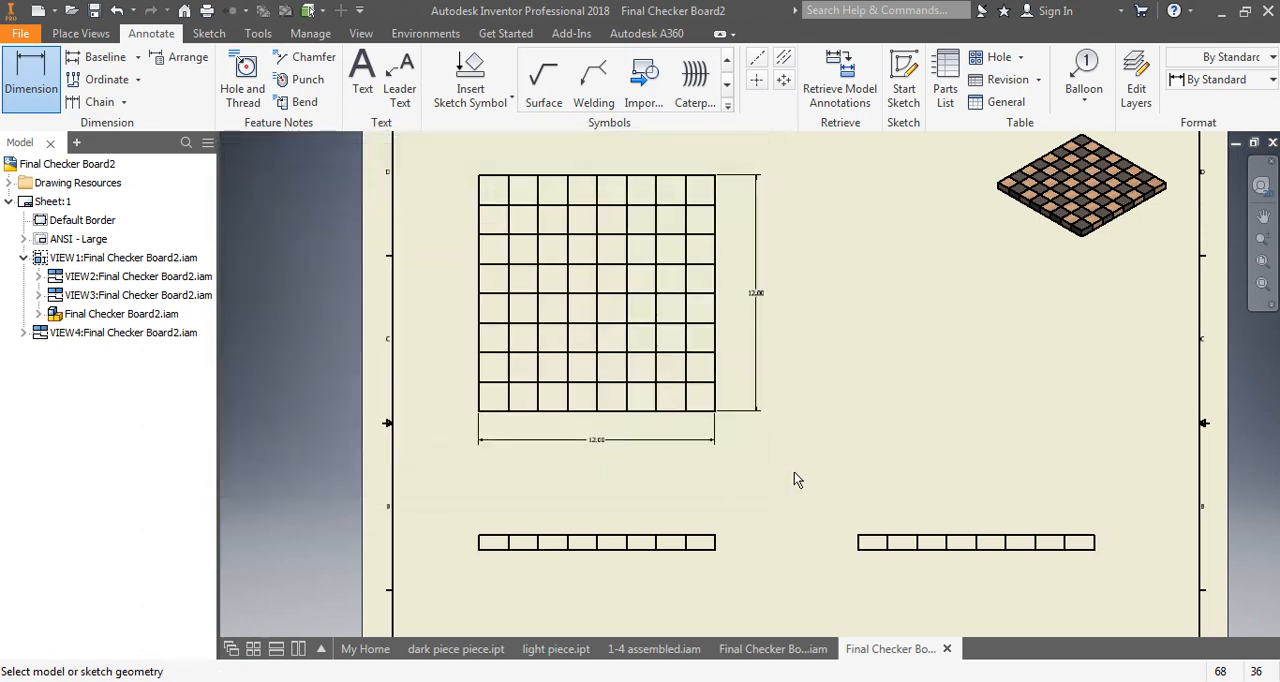
# - Dimension the board's thickness at the right end of the front view
pyautogui.click(707, 538)
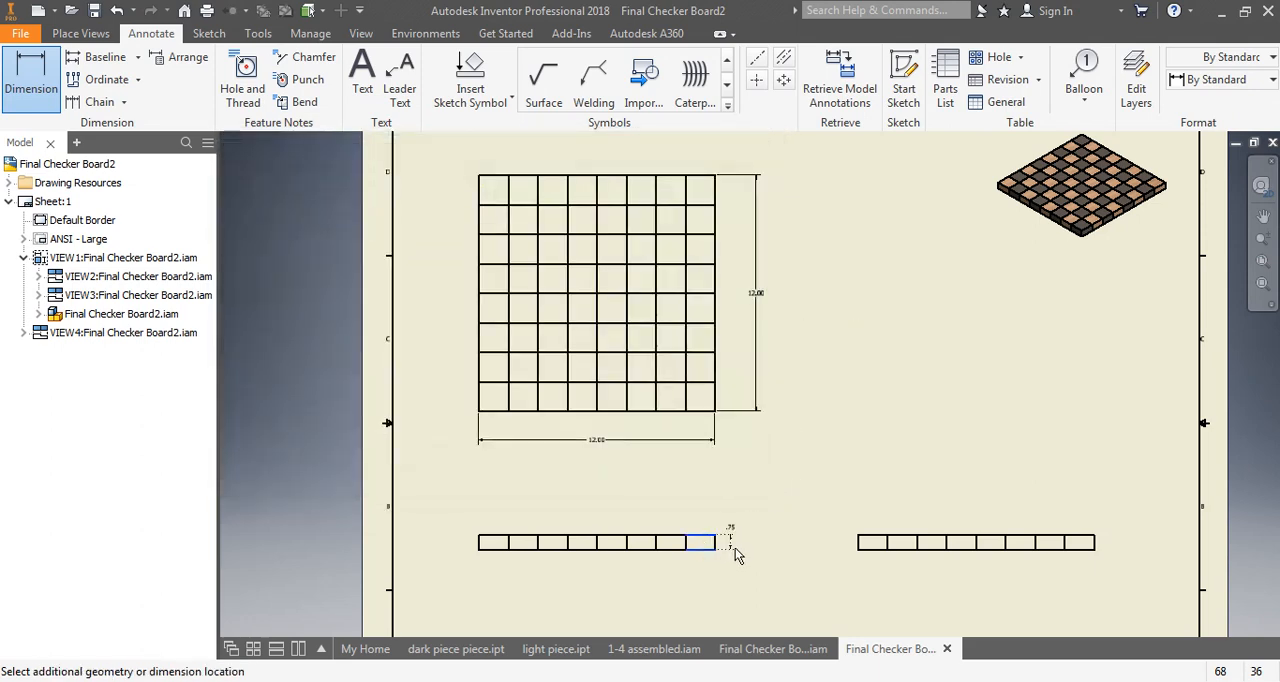
pyautogui.click(736, 544)
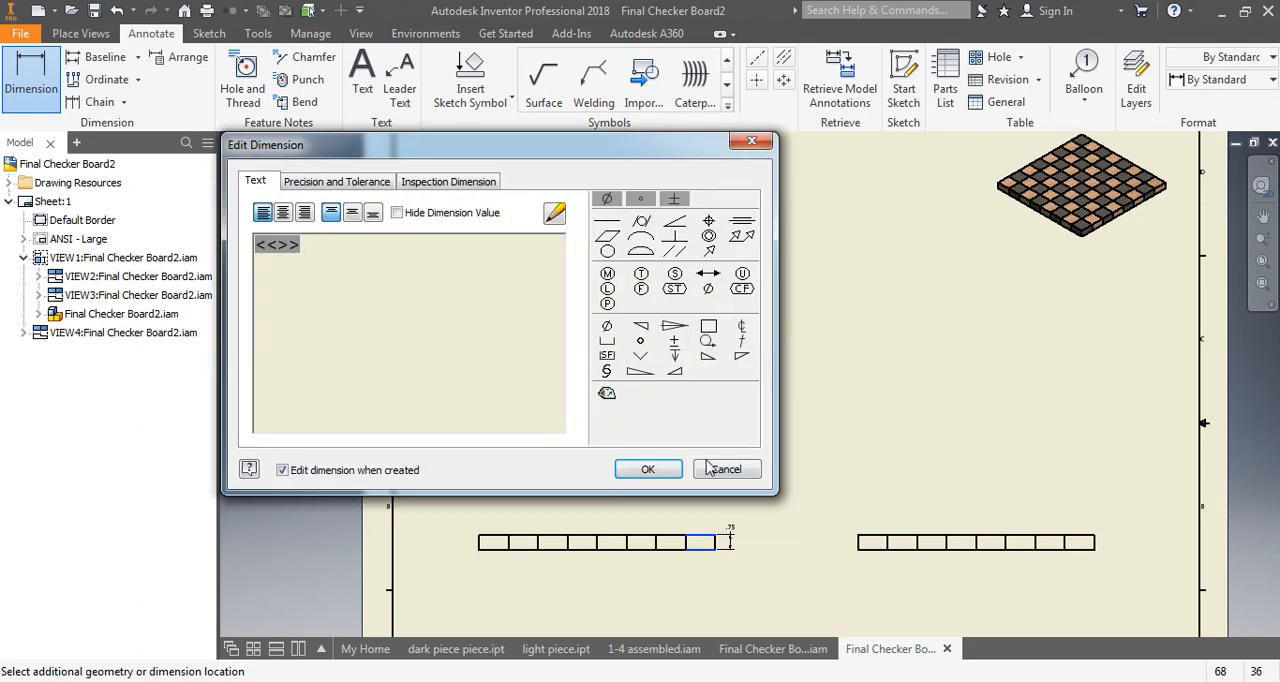
pyautogui.click(679, 470)
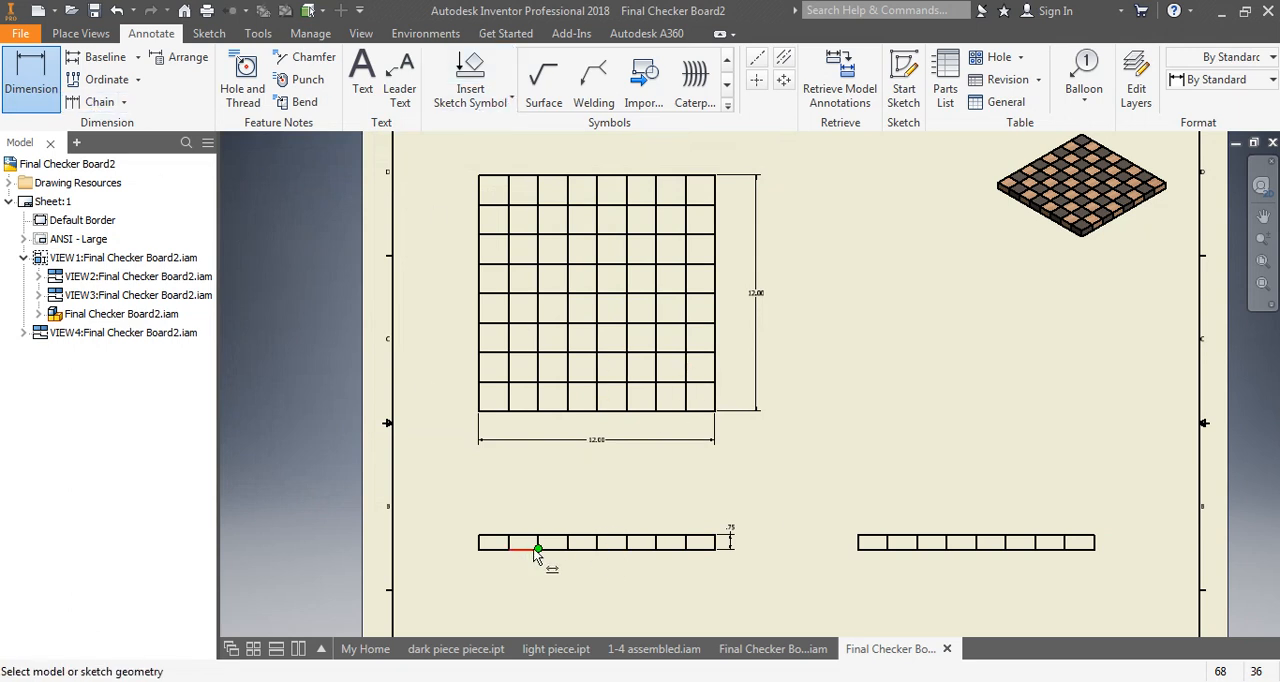
# - Dimension the width of the leftmost square in the front view, placing the dimension just above it
pyautogui.scroll(3, 509, 544)
pyautogui.moveTo(509, 544)
pyautogui.mouseDown(button='middle')
pyautogui.moveTo(523, 523)
pyautogui.moveTo(512, 494)
pyautogui.mouseUp(button='middle')
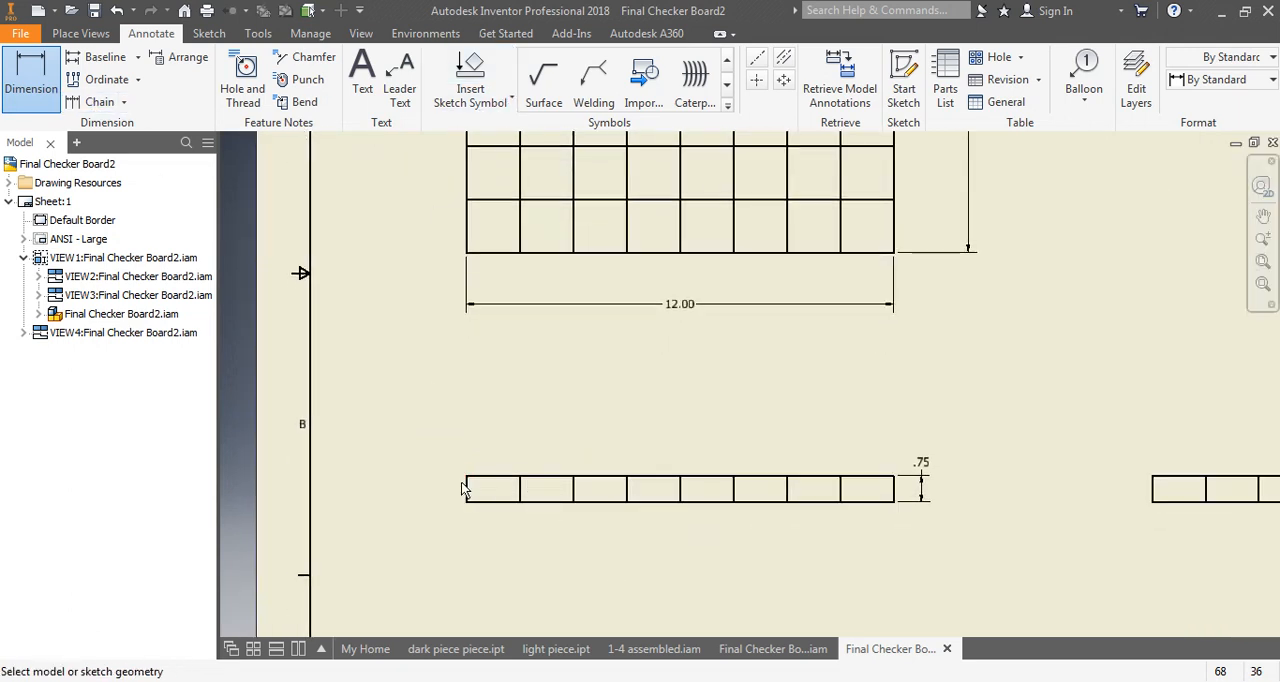
pyautogui.click(468, 490)
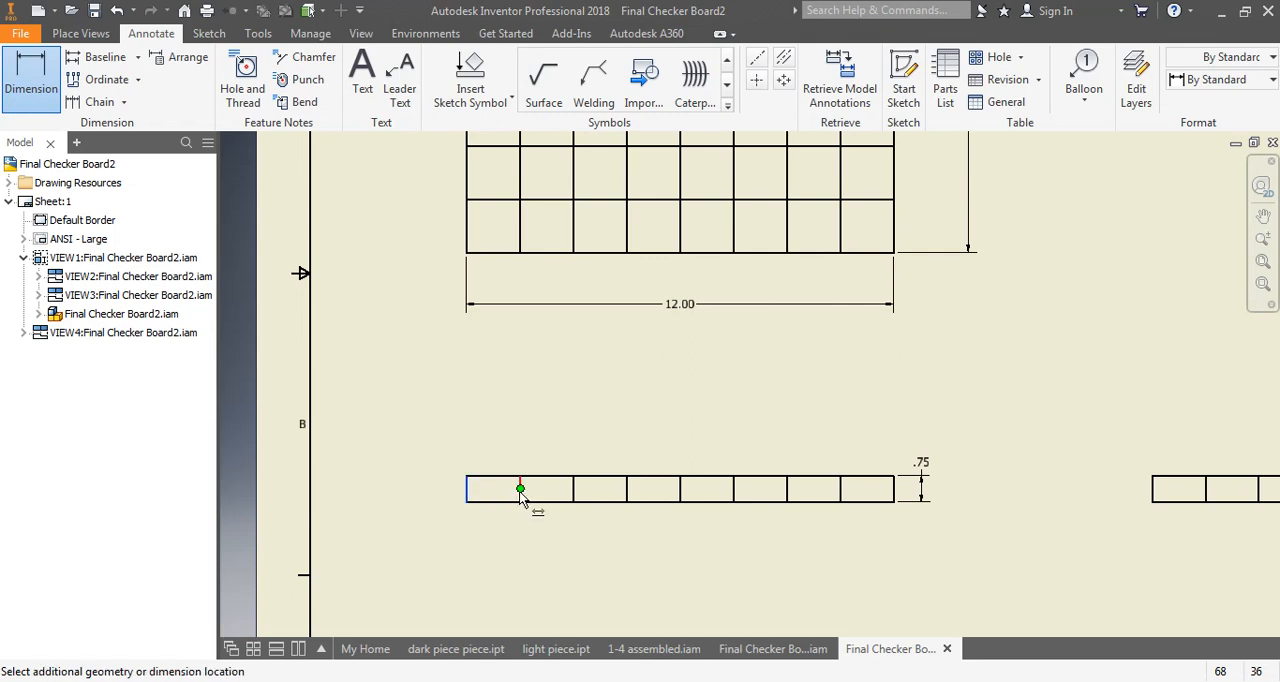
pyautogui.click(522, 446)
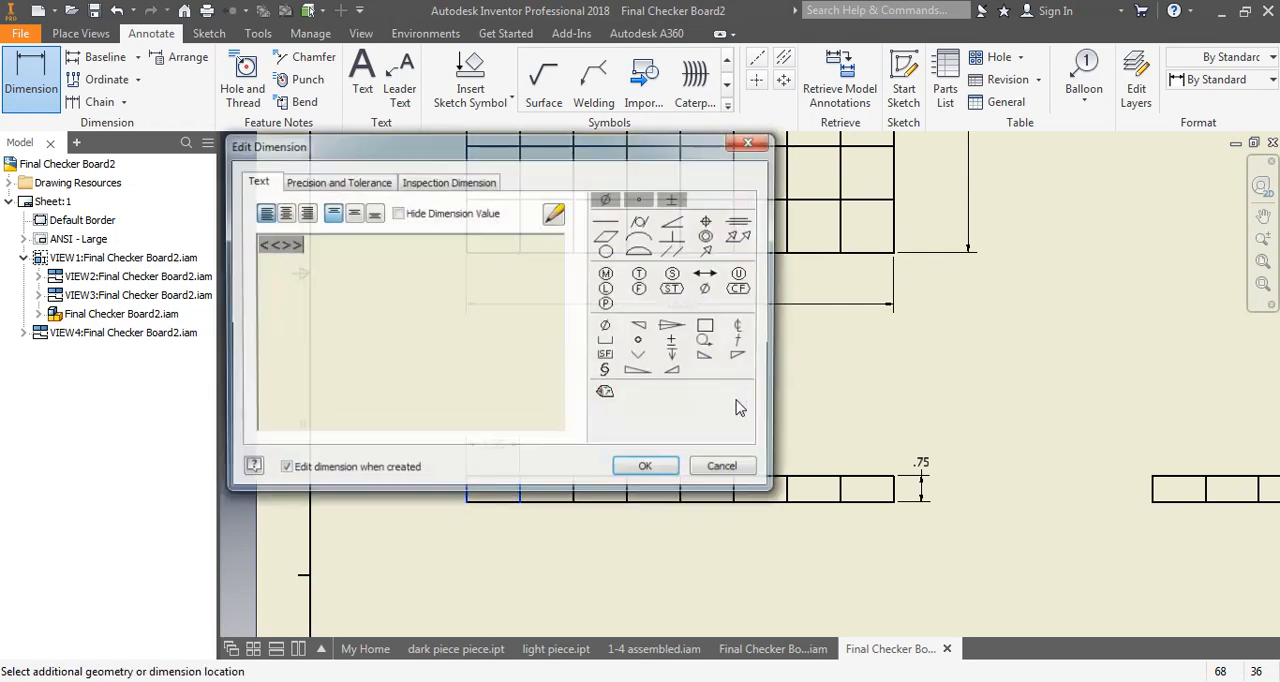
pyautogui.click(643, 464)
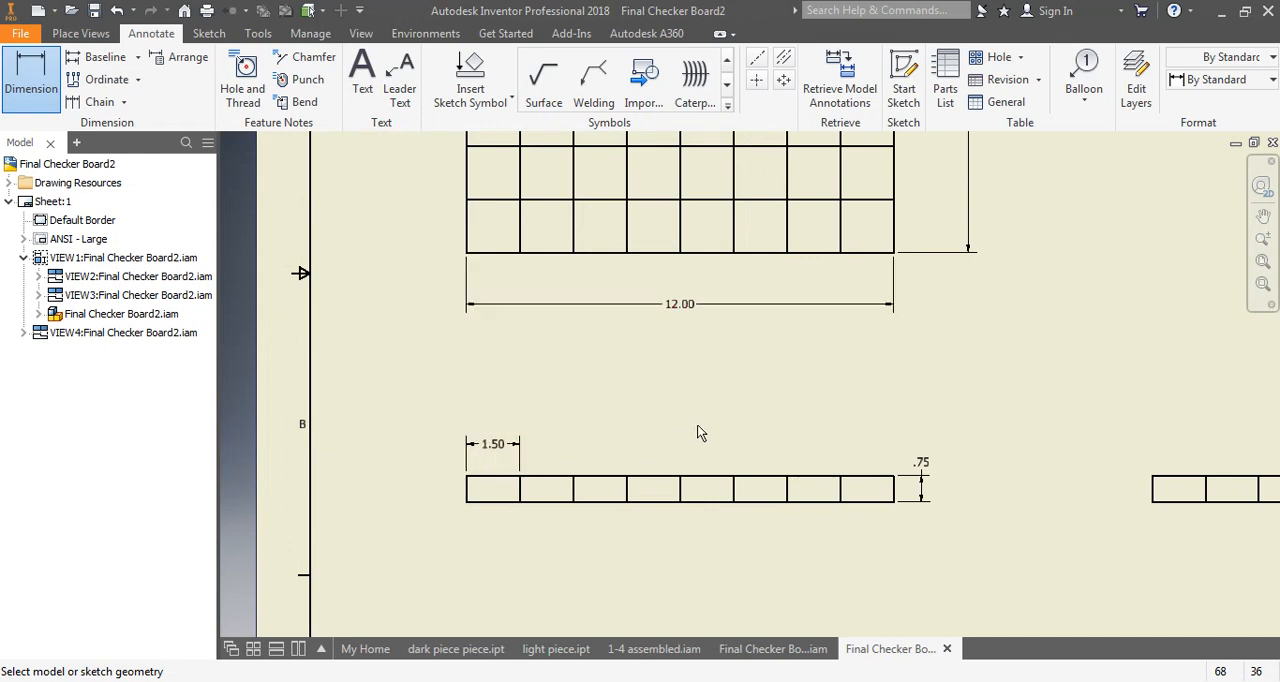
# - Define a text box spanning the TITLE field of the title block
pyautogui.scroll(-2, 700, 433)
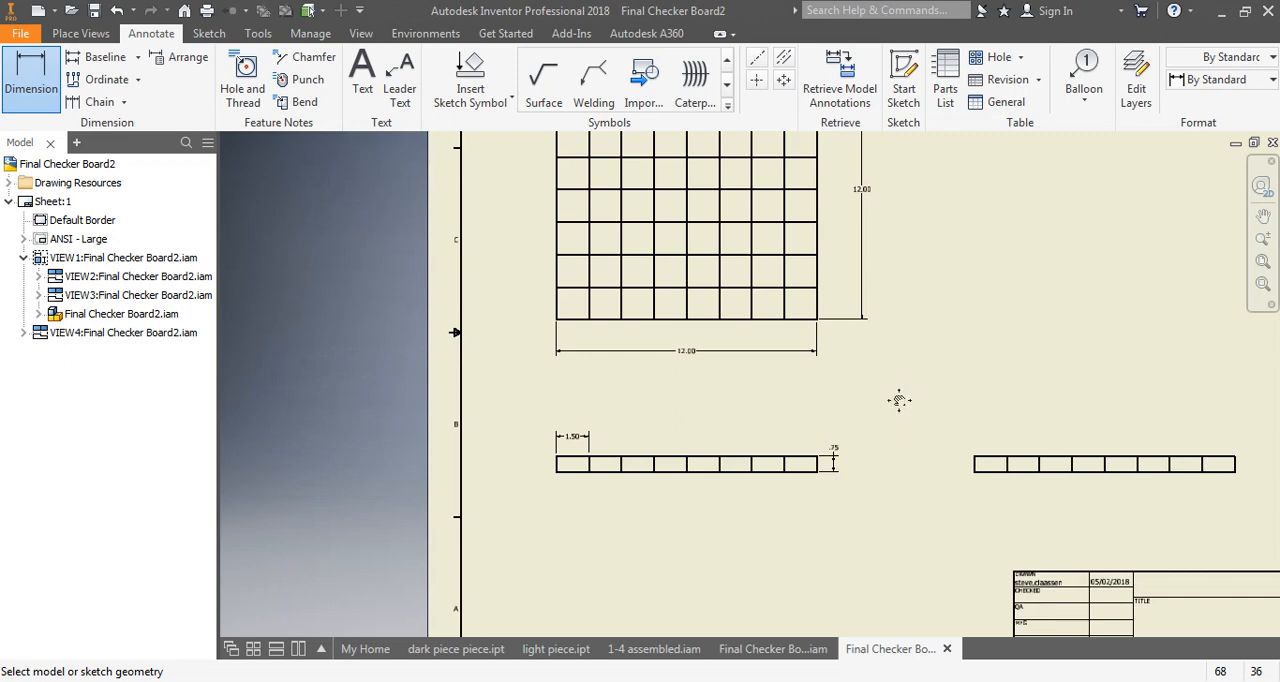
pyautogui.moveTo(897, 397)
pyautogui.mouseDown(button='middle')
pyautogui.moveTo(771, 469)
pyautogui.moveTo(759, 508)
pyautogui.mouseUp(button='middle')
pyautogui.scroll(3, 762, 508)
pyautogui.scroll(-4, 769, 506)
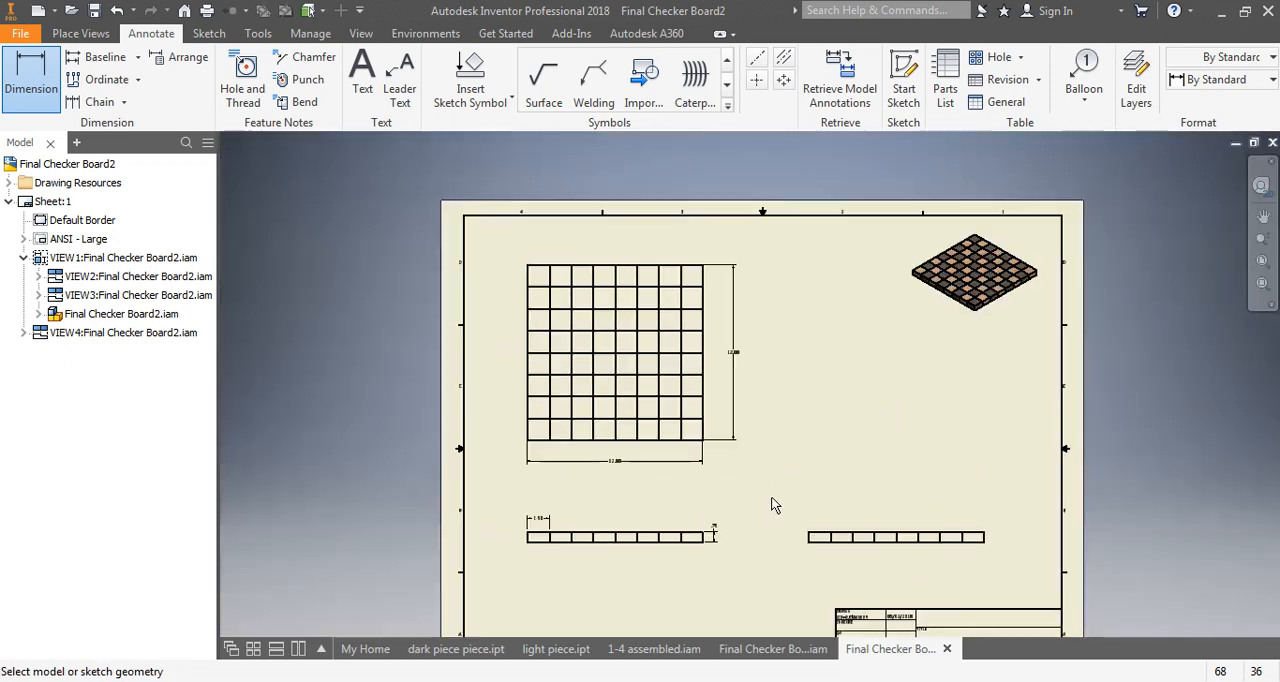
pyautogui.moveTo(837, 477); pyautogui.dragTo(680, 423, button='middle')
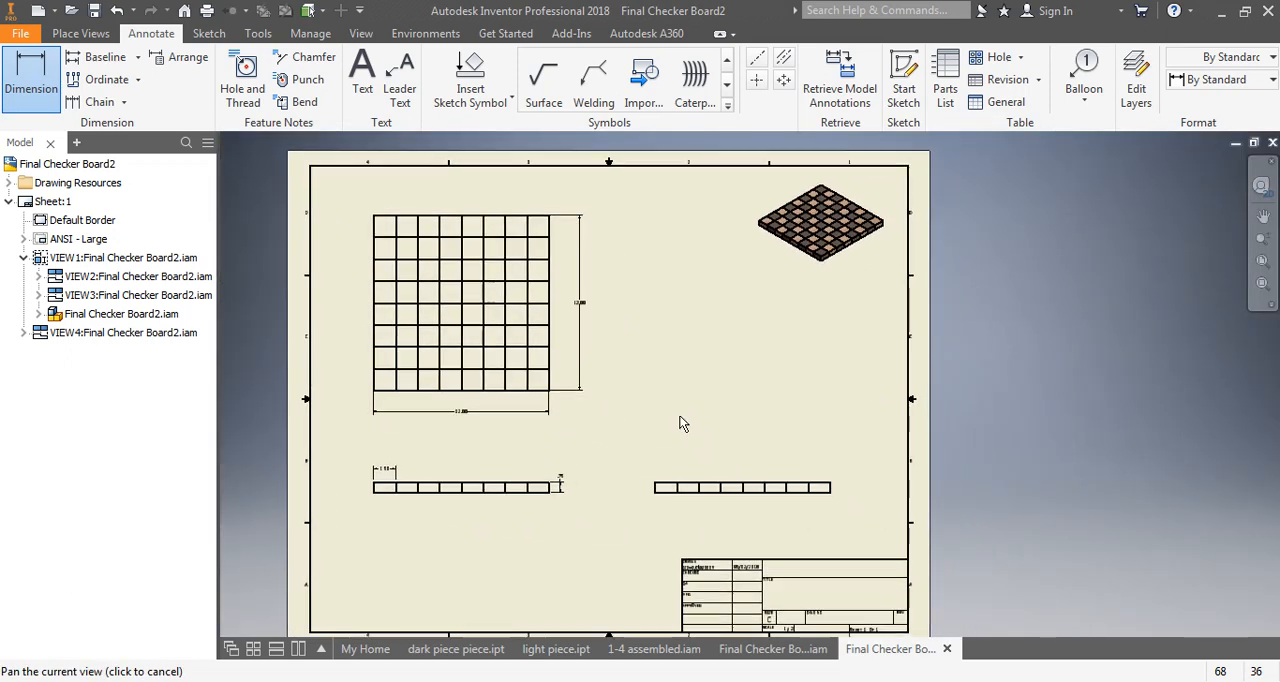
pyautogui.scroll(4, 787, 558)
pyautogui.moveTo(791, 579); pyautogui.dragTo(794, 306, button='middle')
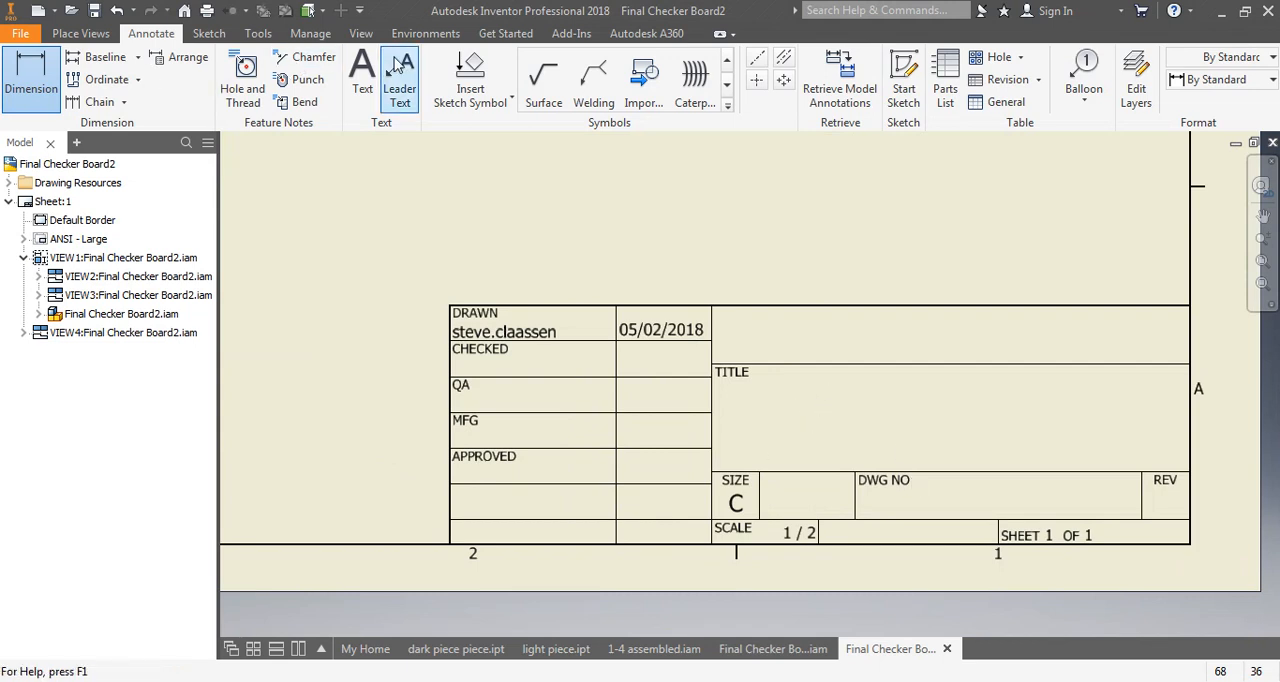
pyautogui.click(362, 75)
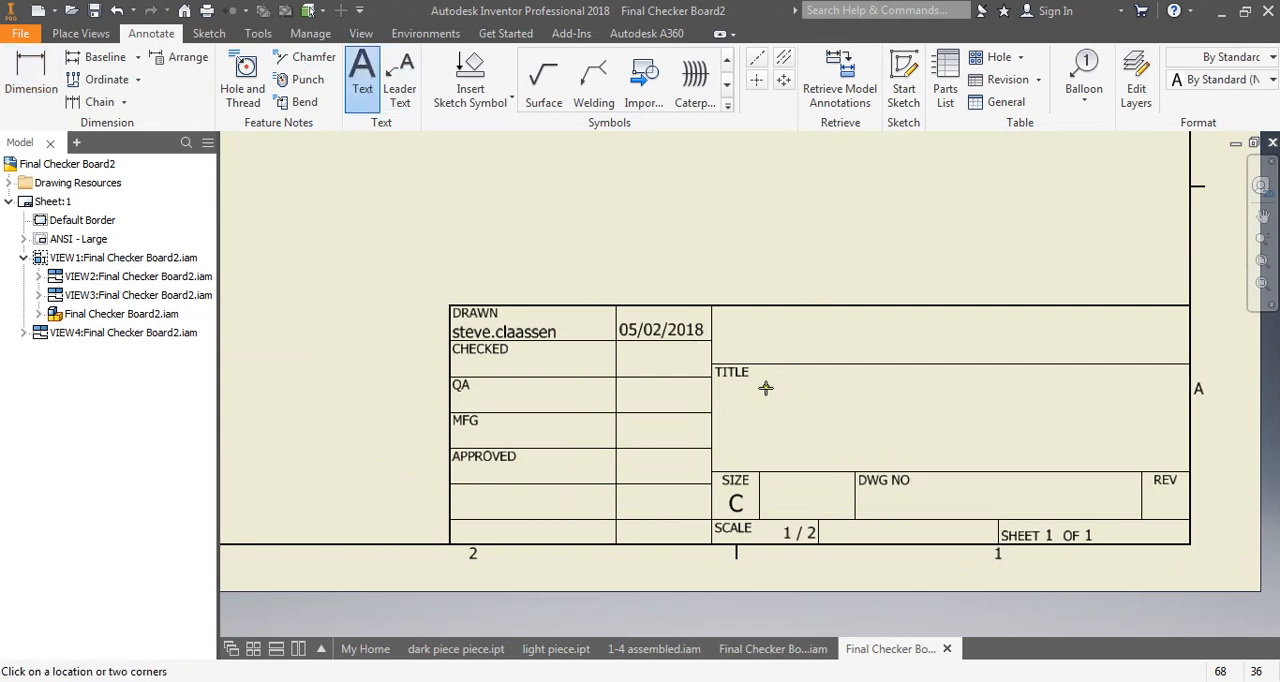
pyautogui.moveTo(766, 388); pyautogui.dragTo(1136, 454)
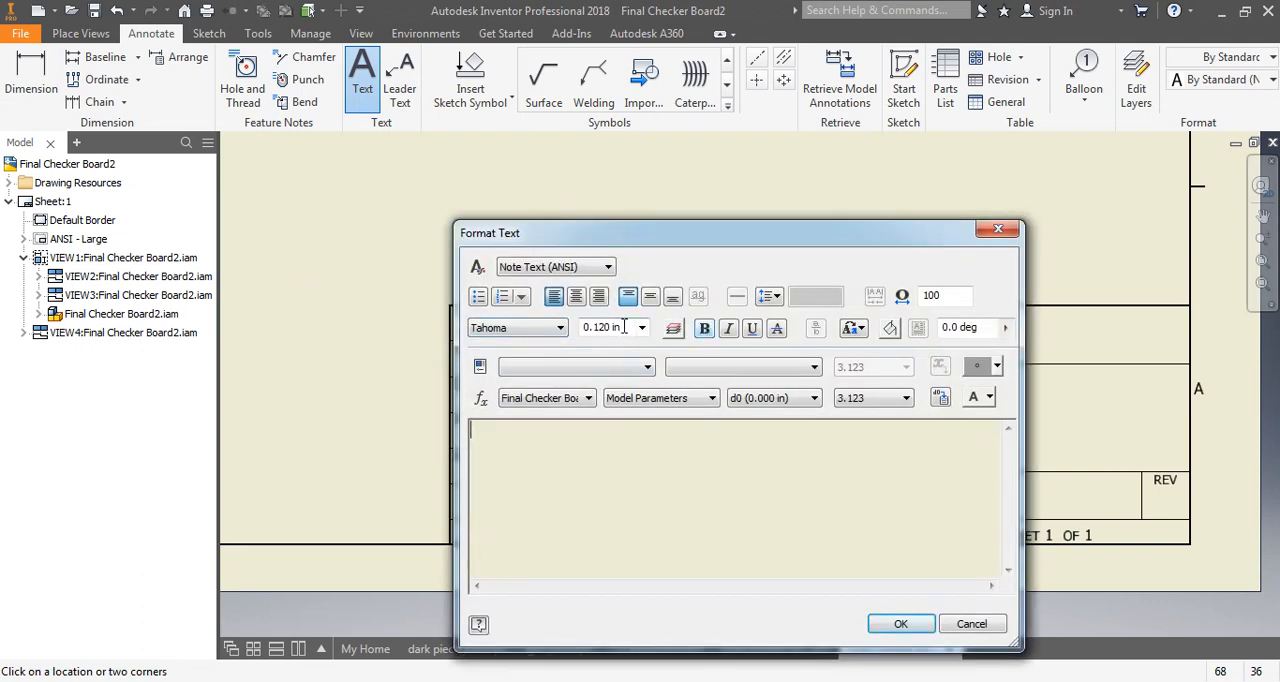
# - Enter the title "Checker Board" with a text height of 0.5 in and finish the Text command
pyautogui.click(642, 327)
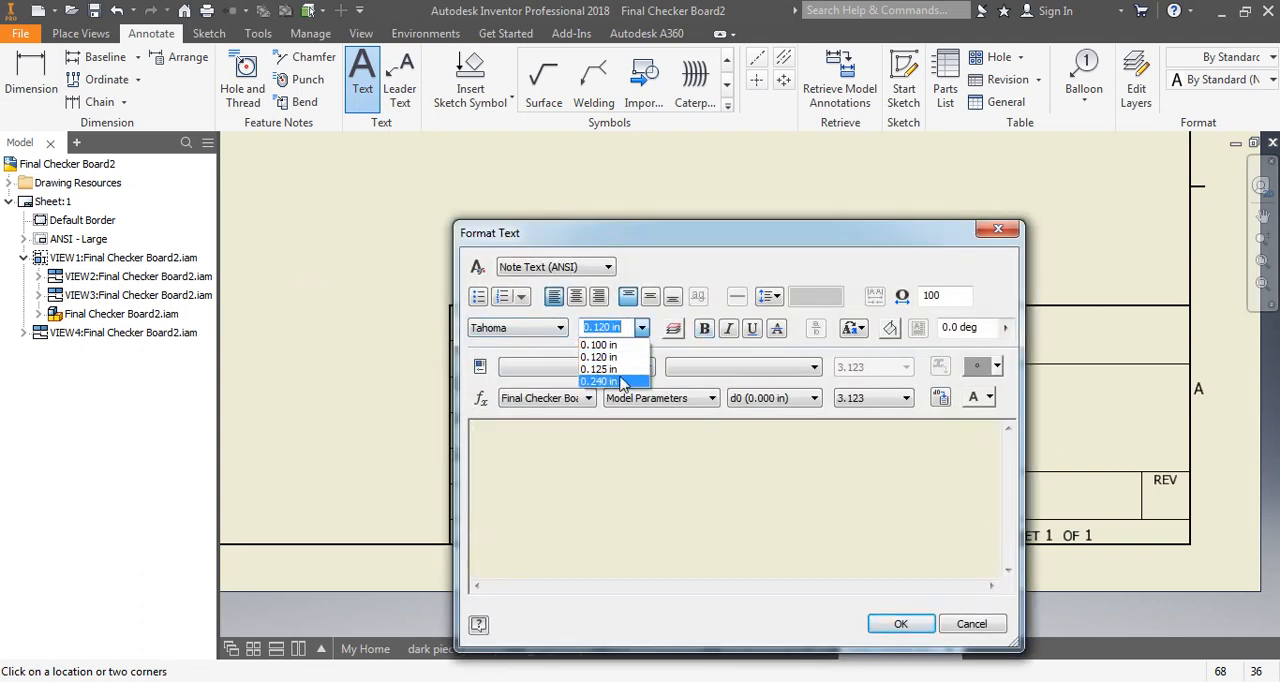
pyautogui.click(612, 378)
pyautogui.moveTo(626, 328); pyautogui.dragTo(546, 329)
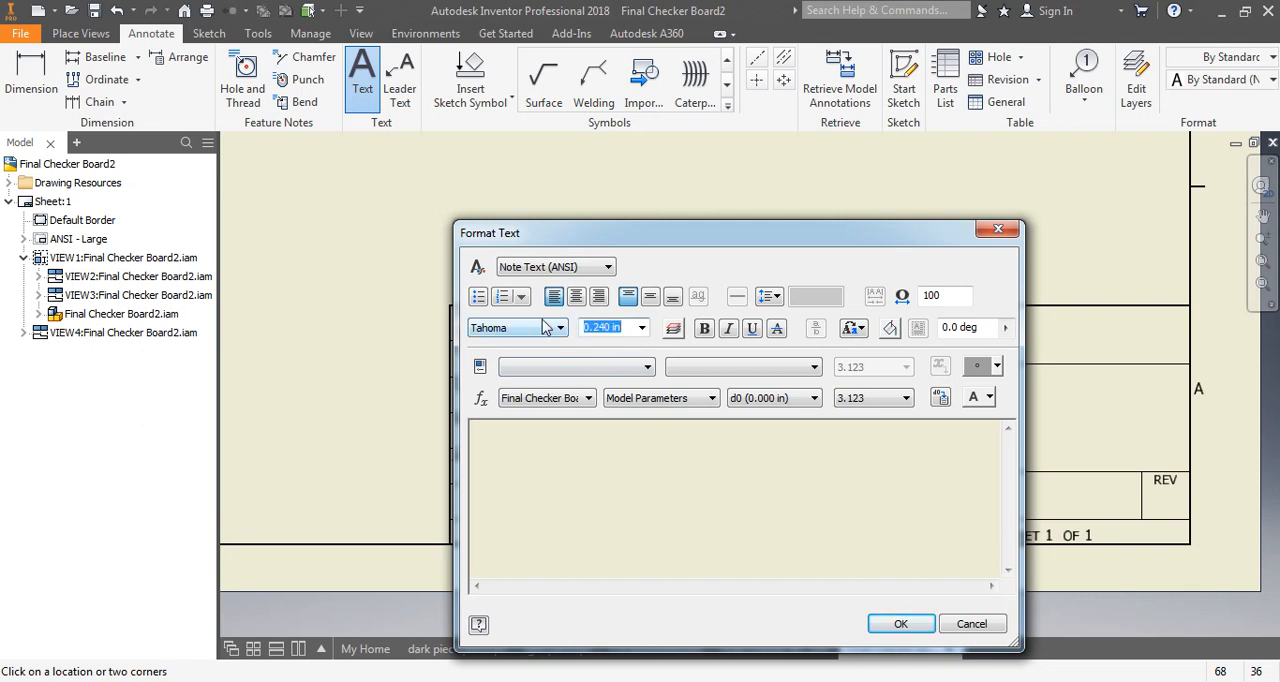
pyautogui.write('.5')
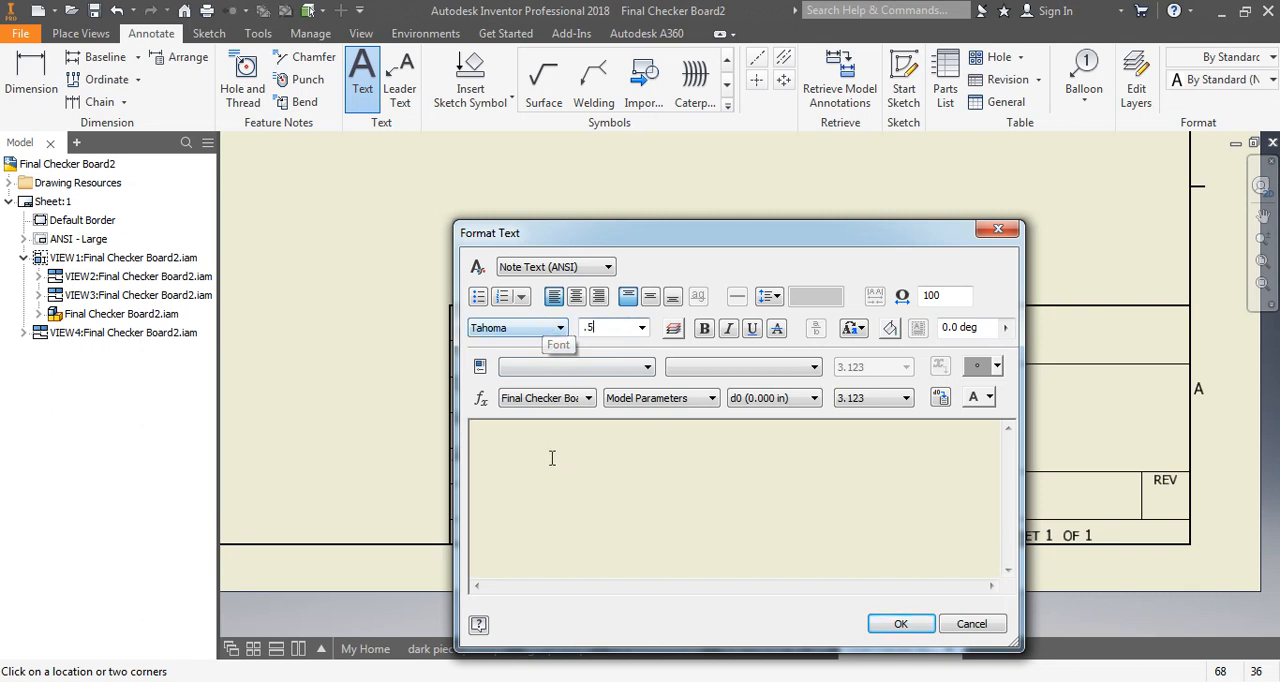
pyautogui.click(550, 448)
pyautogui.write('C')
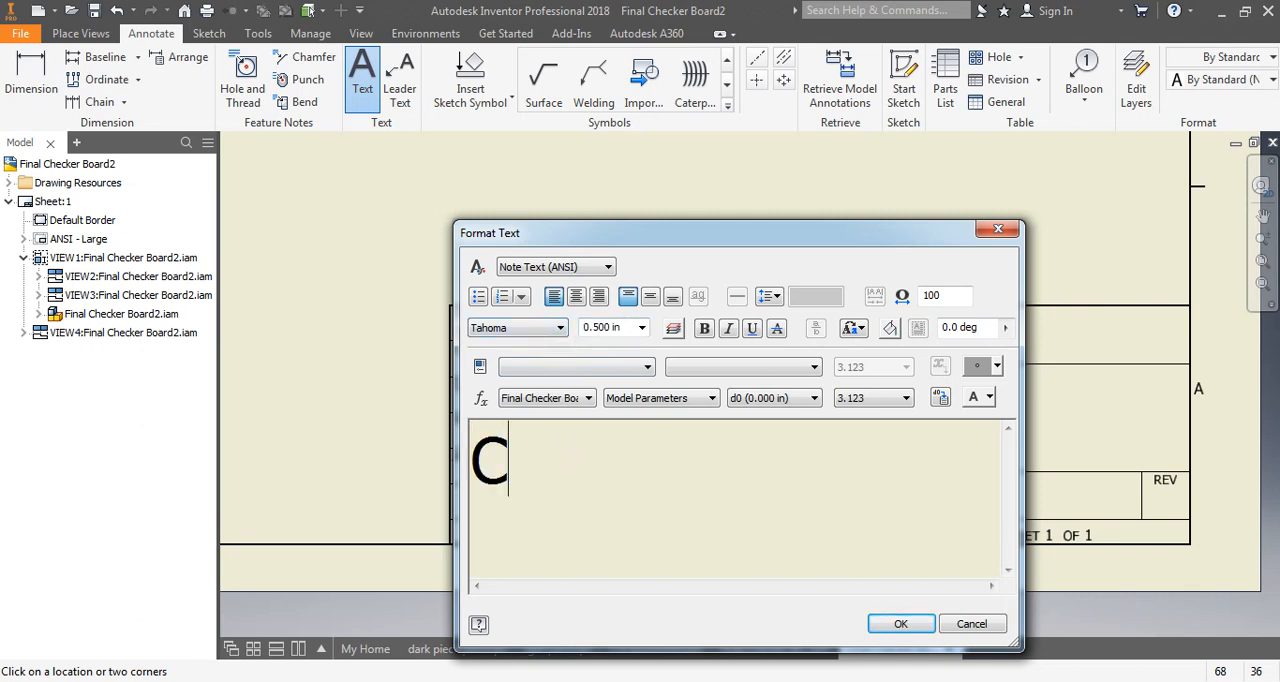
pyautogui.write('hecker Board')
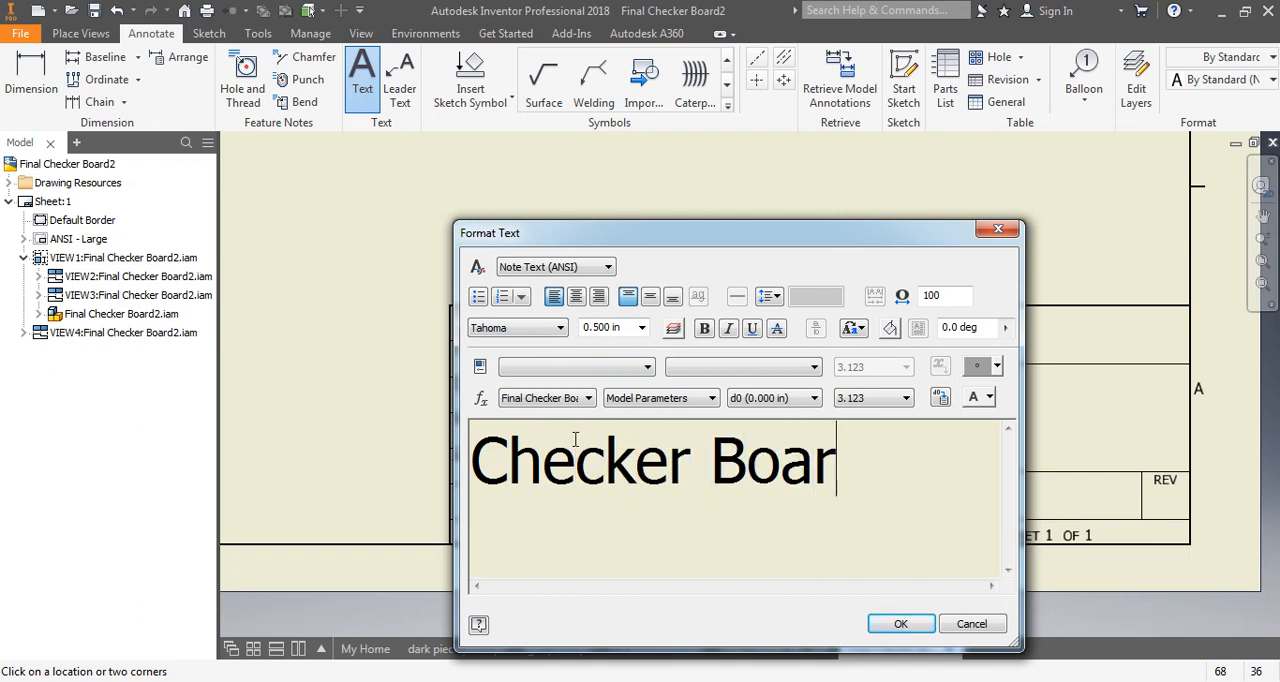
pyautogui.click(899, 625)
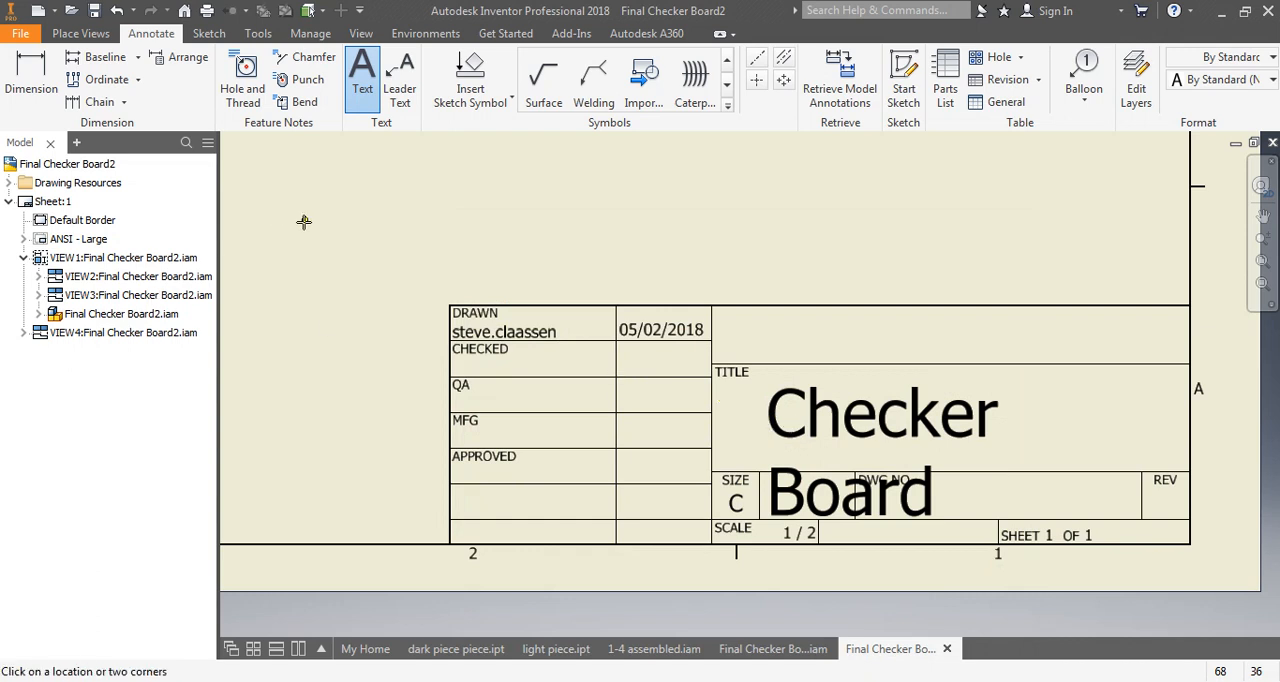
pyautogui.press('Escape')
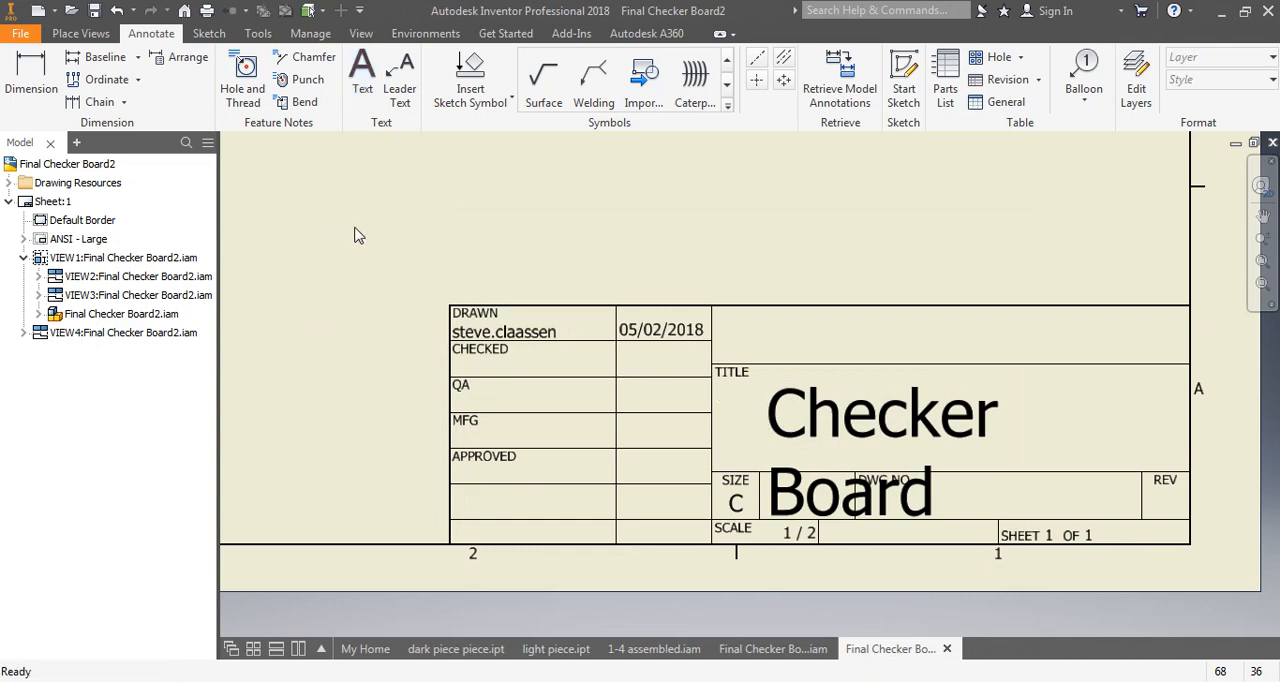
# - Set the height of the "Checker Board" title text to 0.4 in
pyautogui.doubleClick(796, 413)
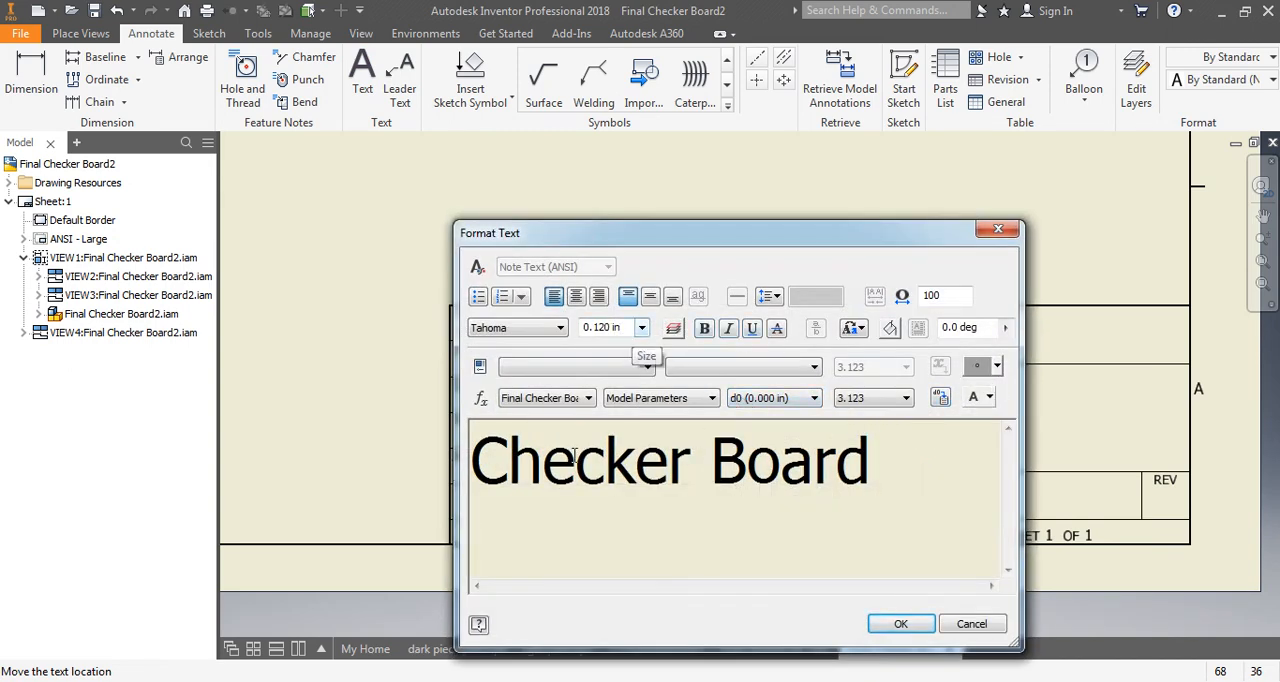
pyautogui.moveTo(872, 462); pyautogui.dragTo(407, 464)
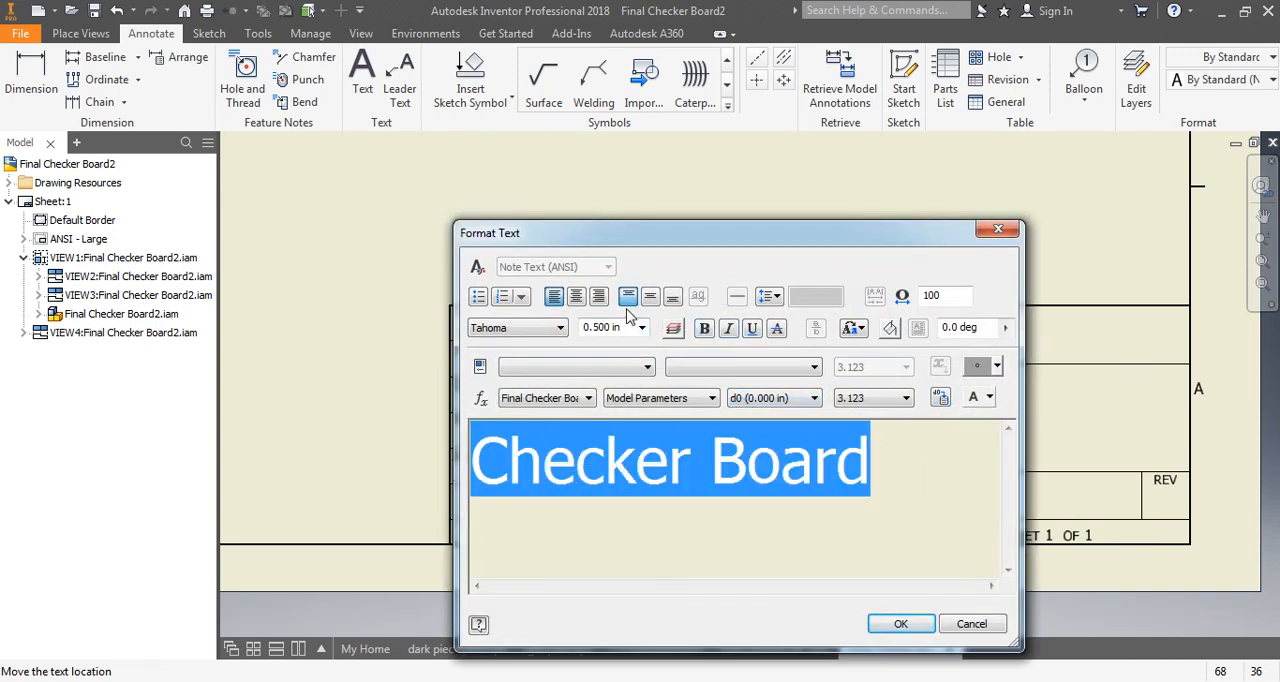
pyautogui.click(626, 330)
pyautogui.write('.4')
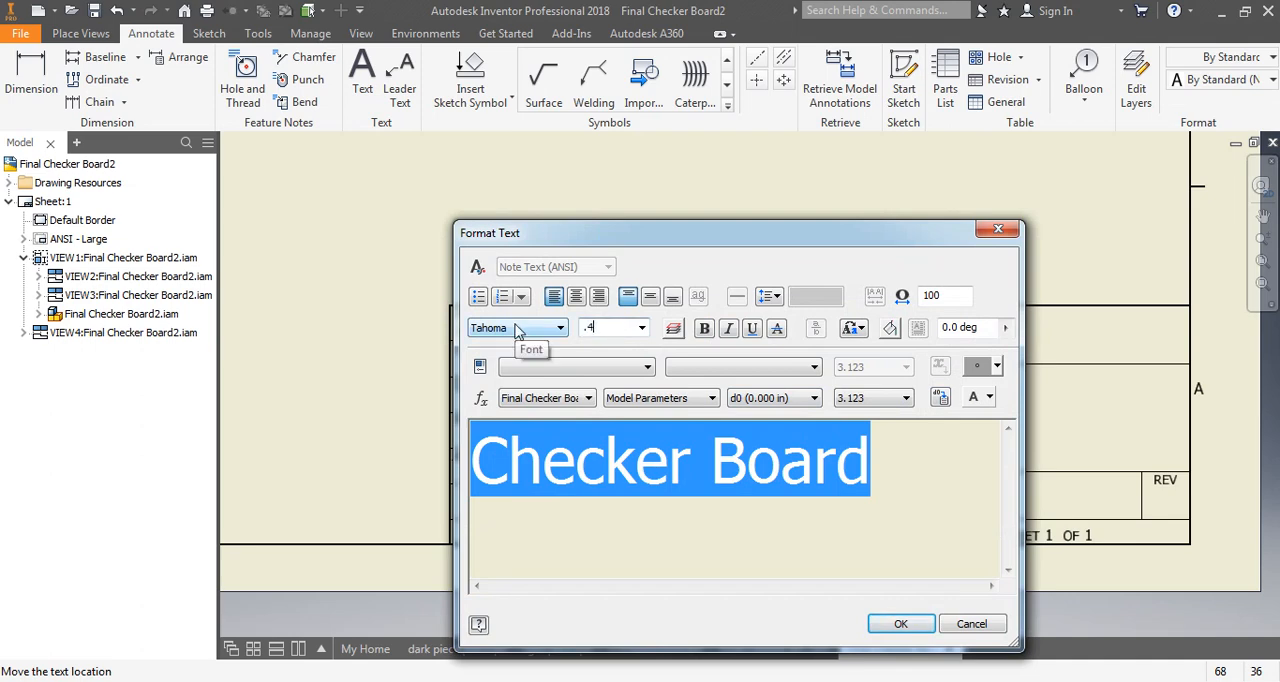
pyautogui.press('Return')
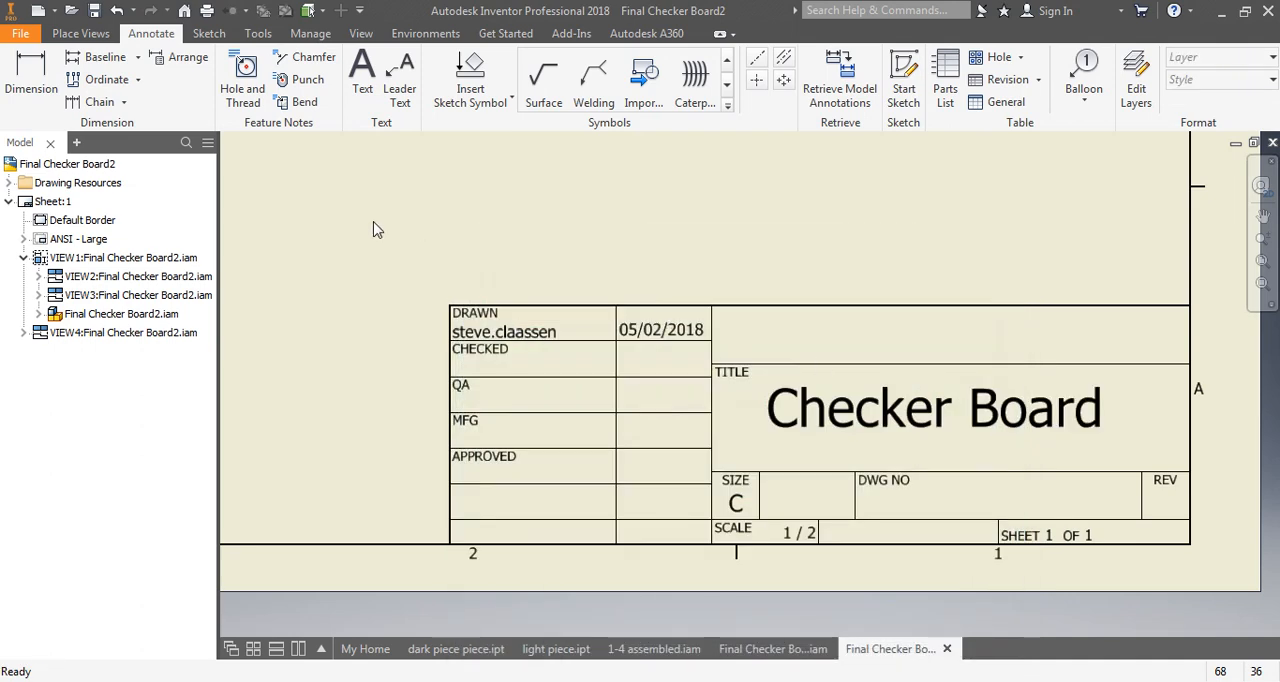
# - Define a text box in the open area below the shaded isometric view, right of the dimensioned top view
pyautogui.scroll(2, 777, 380)
pyautogui.scroll(-5, 777, 380)
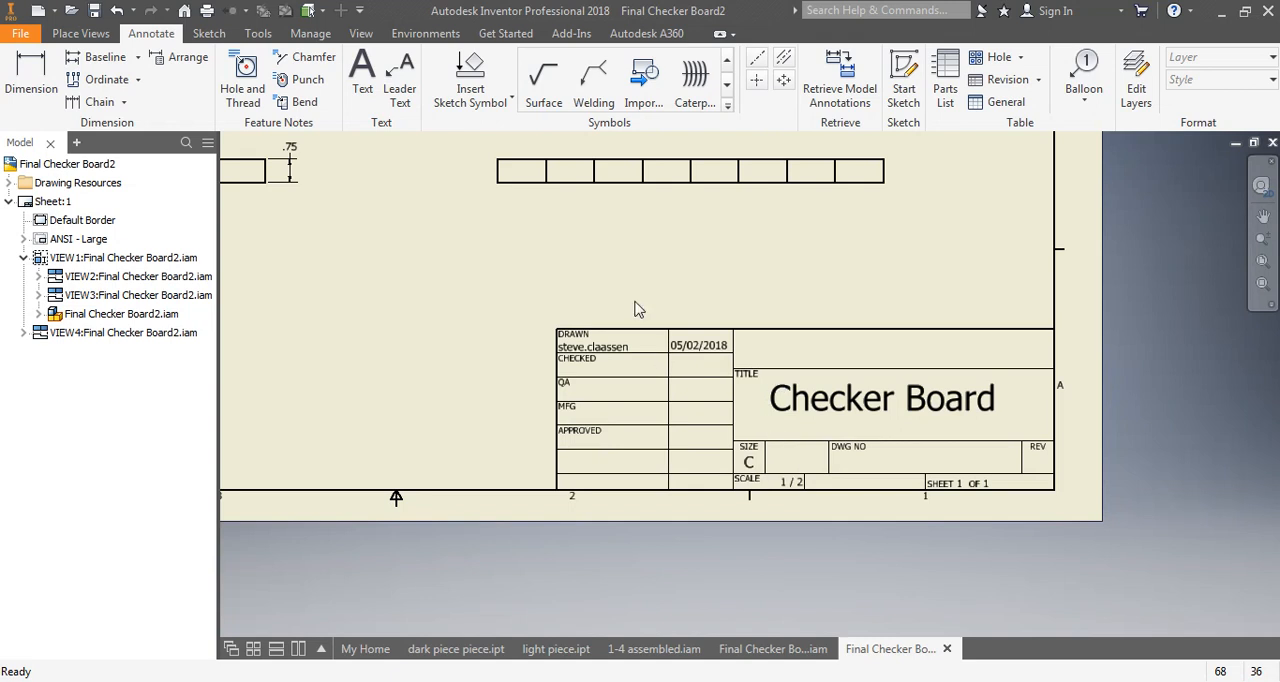
pyautogui.moveTo(634, 307); pyautogui.dragTo(640, 527, button='middle')
pyautogui.scroll(-5, 418, 291)
pyautogui.moveTo(377, 243)
pyautogui.mouseDown(button='middle')
pyautogui.moveTo(620, 343)
pyautogui.moveTo(630, 380)
pyautogui.moveTo(611, 414)
pyautogui.mouseUp(button='middle')
pyautogui.scroll(3, 634, 371)
pyautogui.click(362, 75)
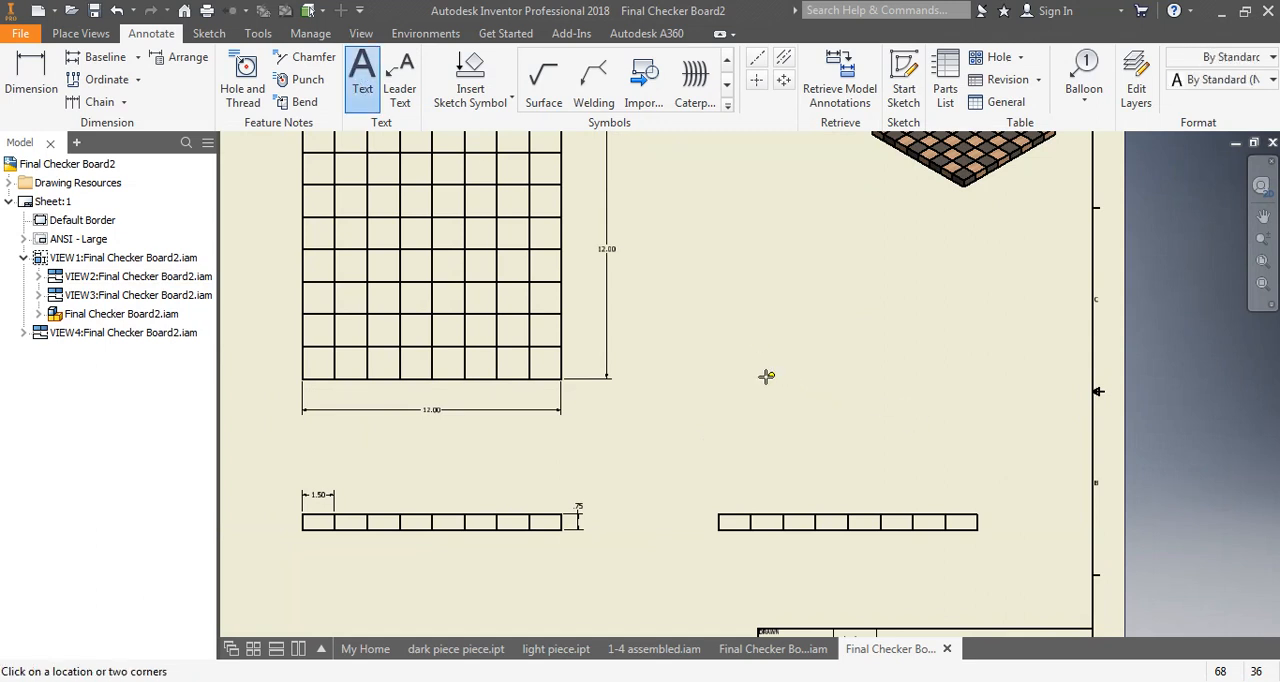
pyautogui.moveTo(783, 293); pyautogui.dragTo(1012, 330)
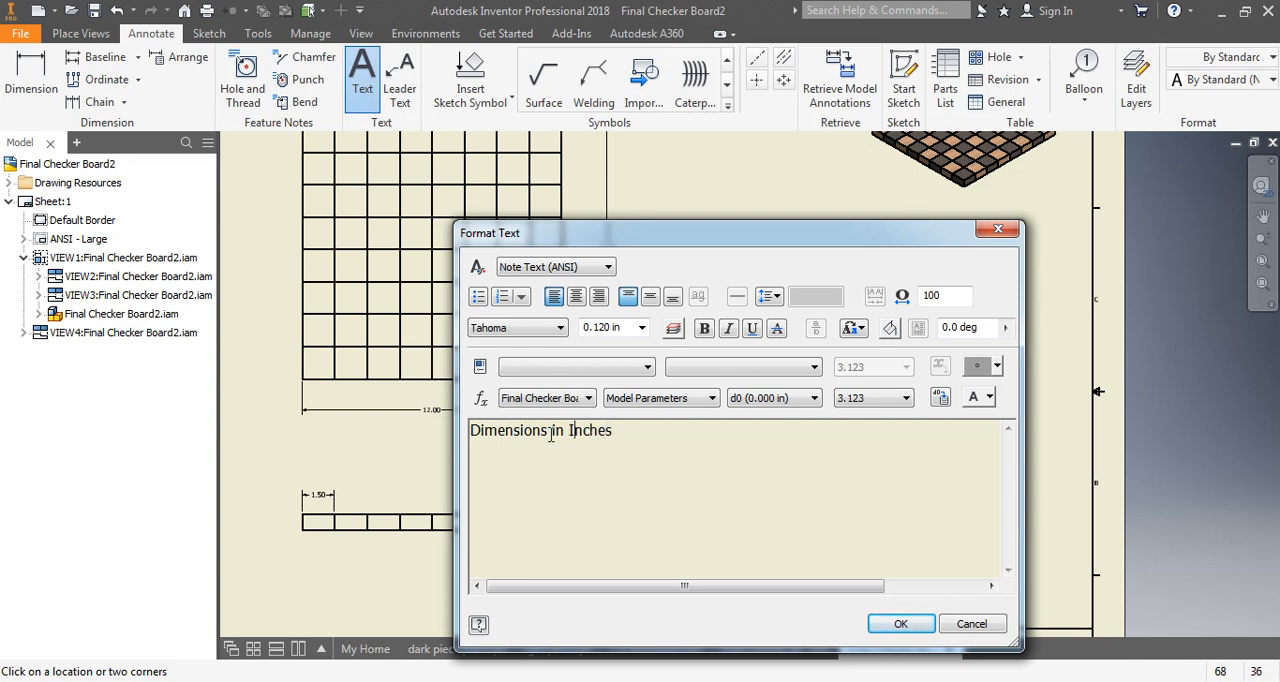
# - Complete the note as "All Dimensions in Inches", choose a text height of 0.240 in and finish the Text command
pyautogui.write('All')
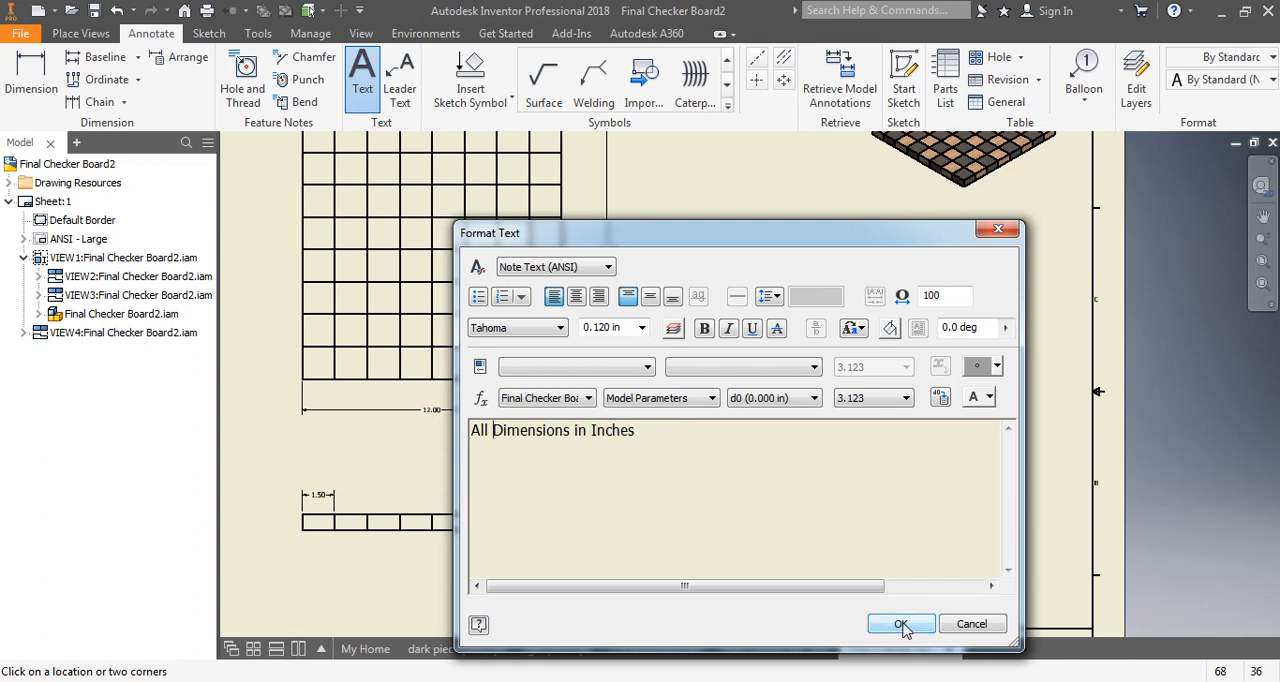
pyautogui.click(641, 327)
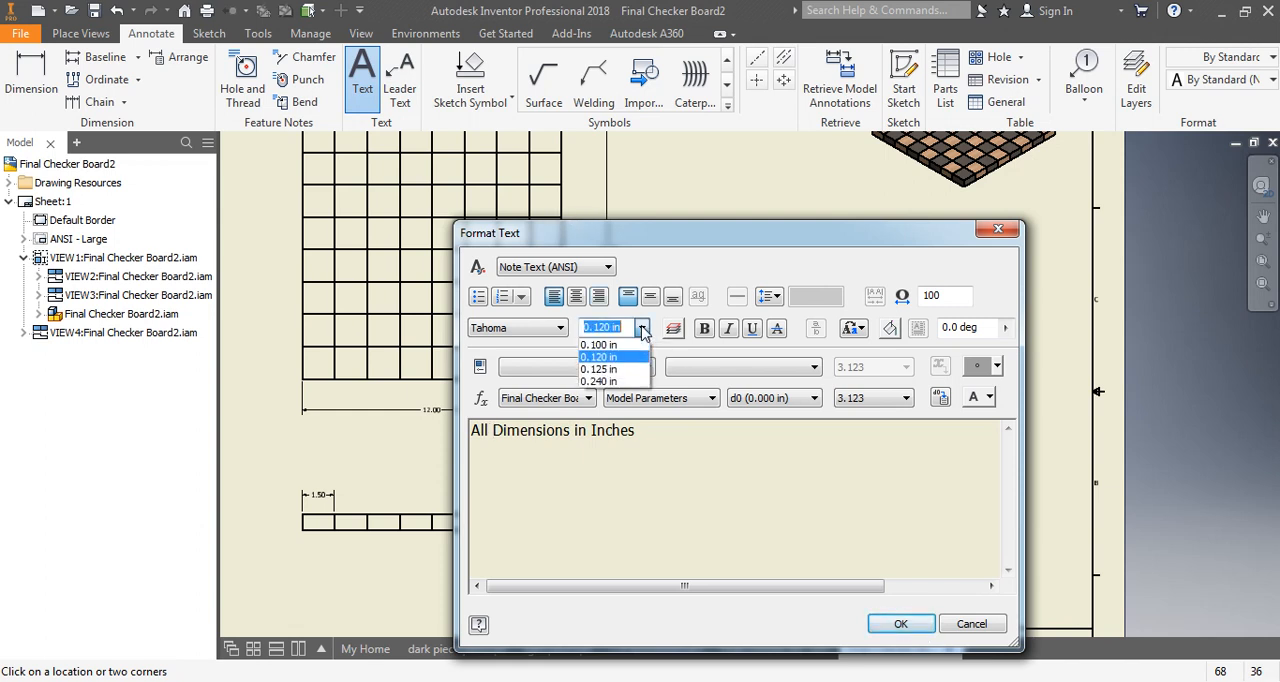
pyautogui.click(612, 381)
pyautogui.click(901, 623)
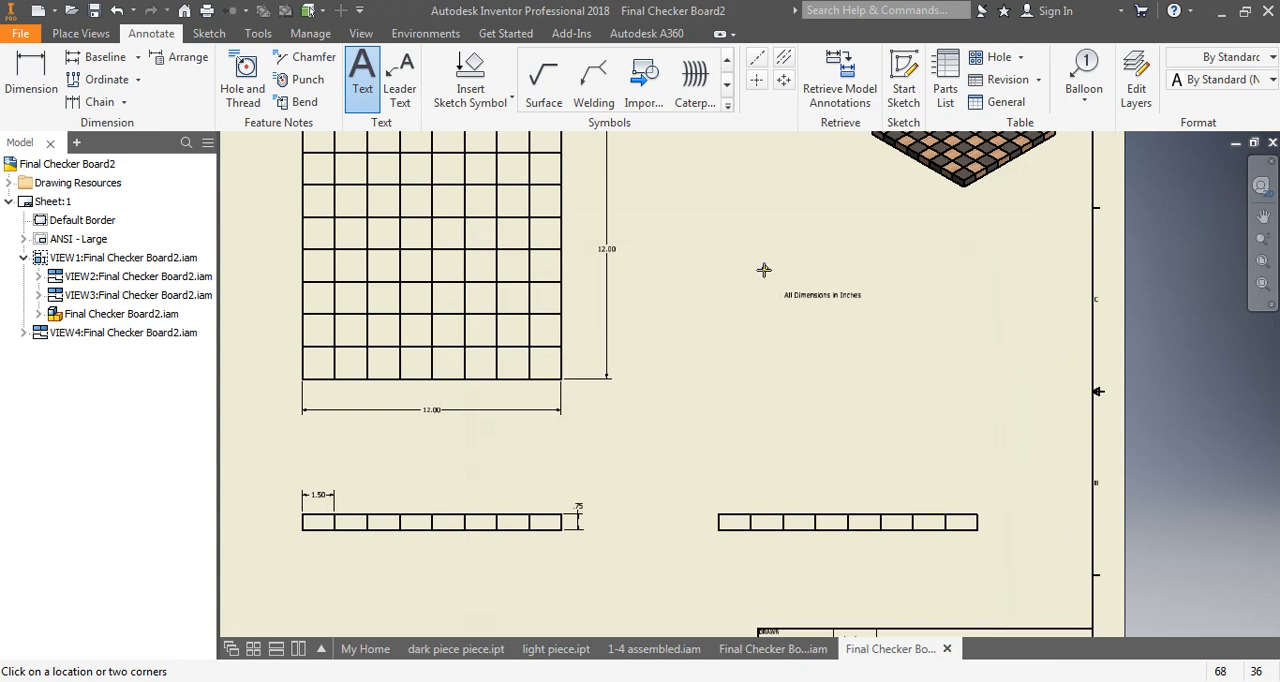
pyautogui.press('Escape')
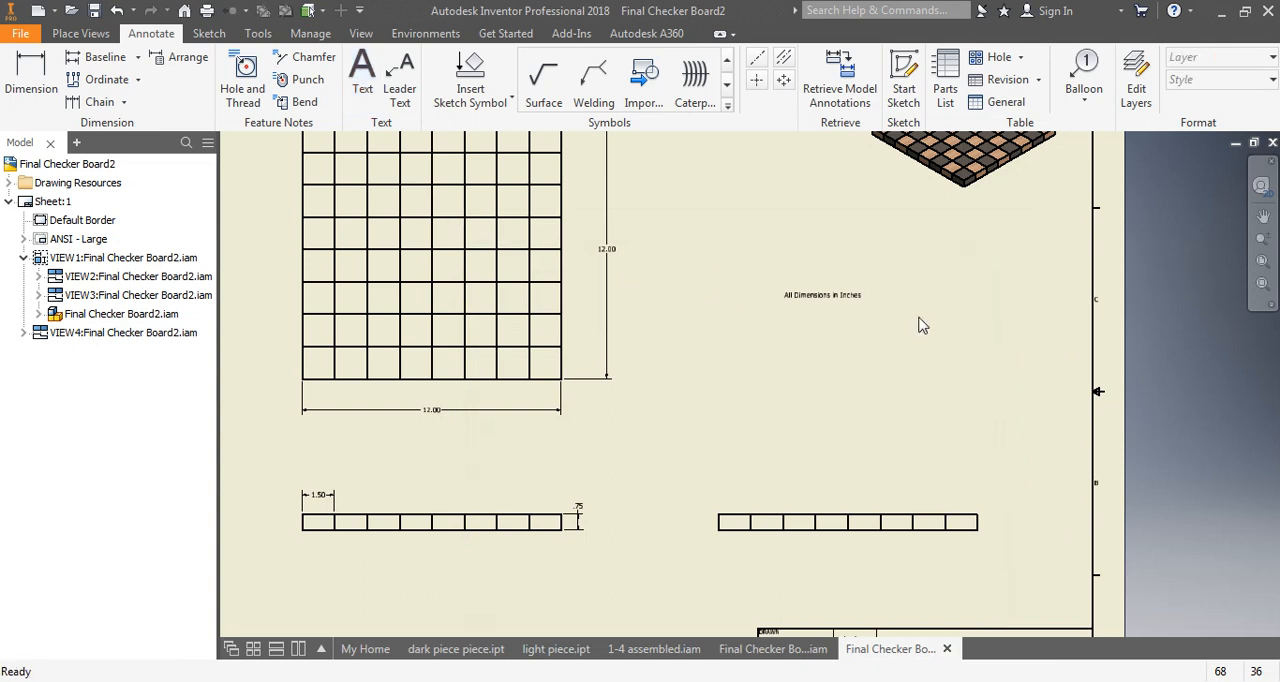
# - Enlarge the text height of the entire "All Dimensions in Inches" note and move the note slightly up and to the left
pyautogui.doubleClick(841, 294)
pyautogui.moveTo(668, 429); pyautogui.dragTo(415, 450)
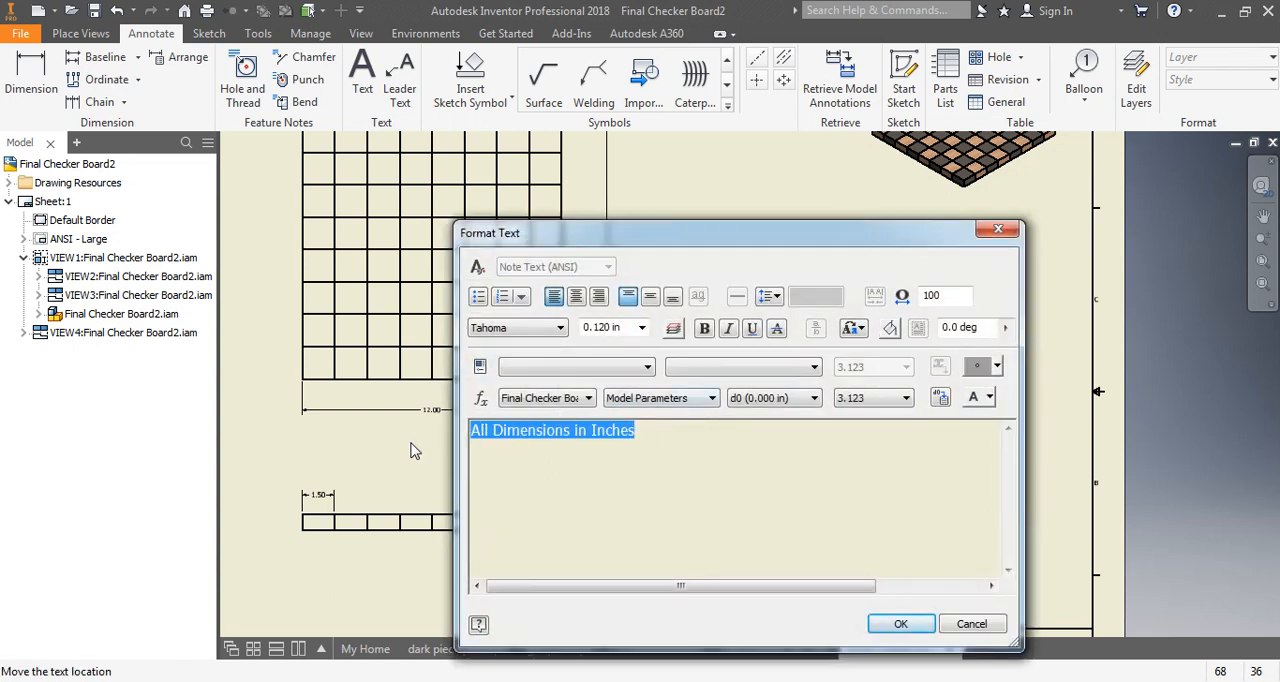
pyautogui.click(612, 328)
pyautogui.press('BackSpace')
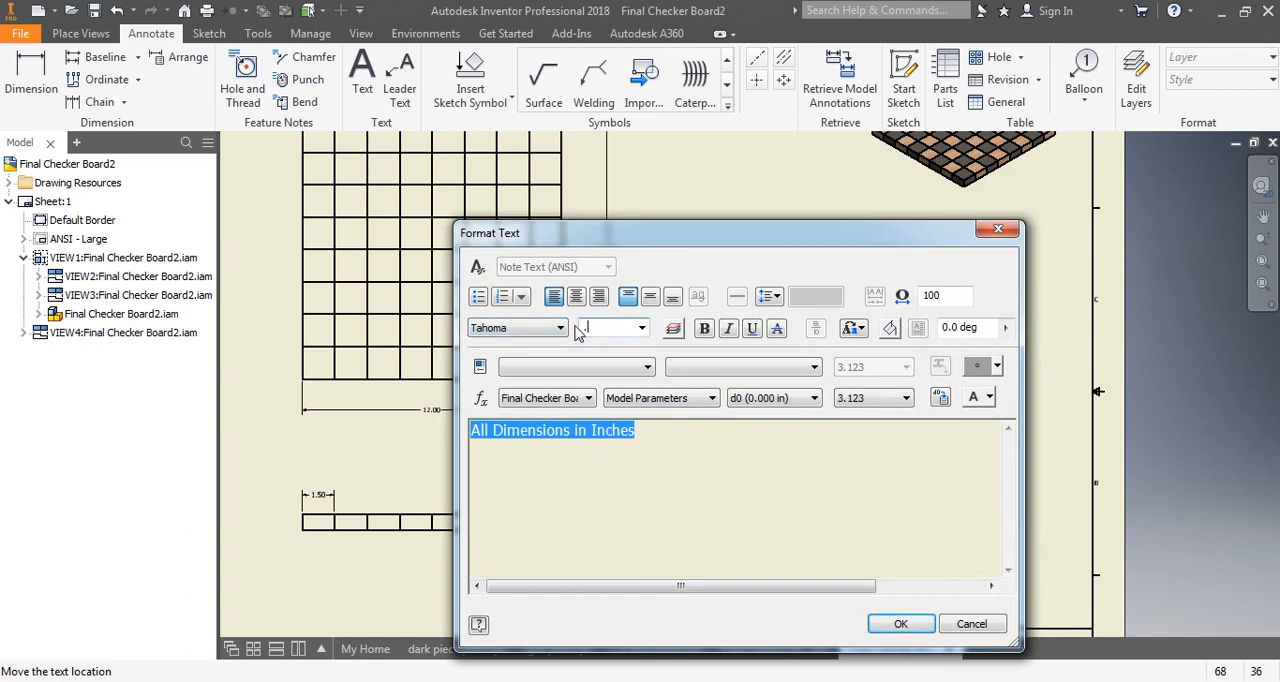
pyautogui.press('Return')
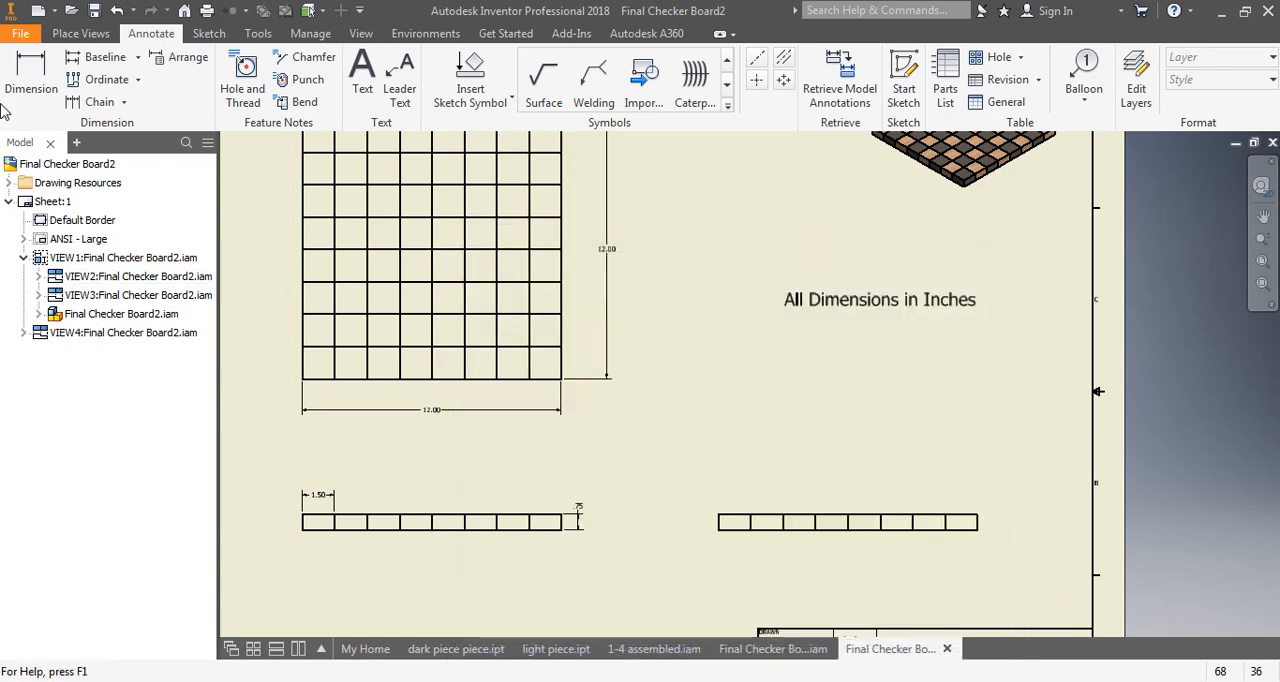
pyautogui.moveTo(812, 295); pyautogui.dragTo(768, 248)
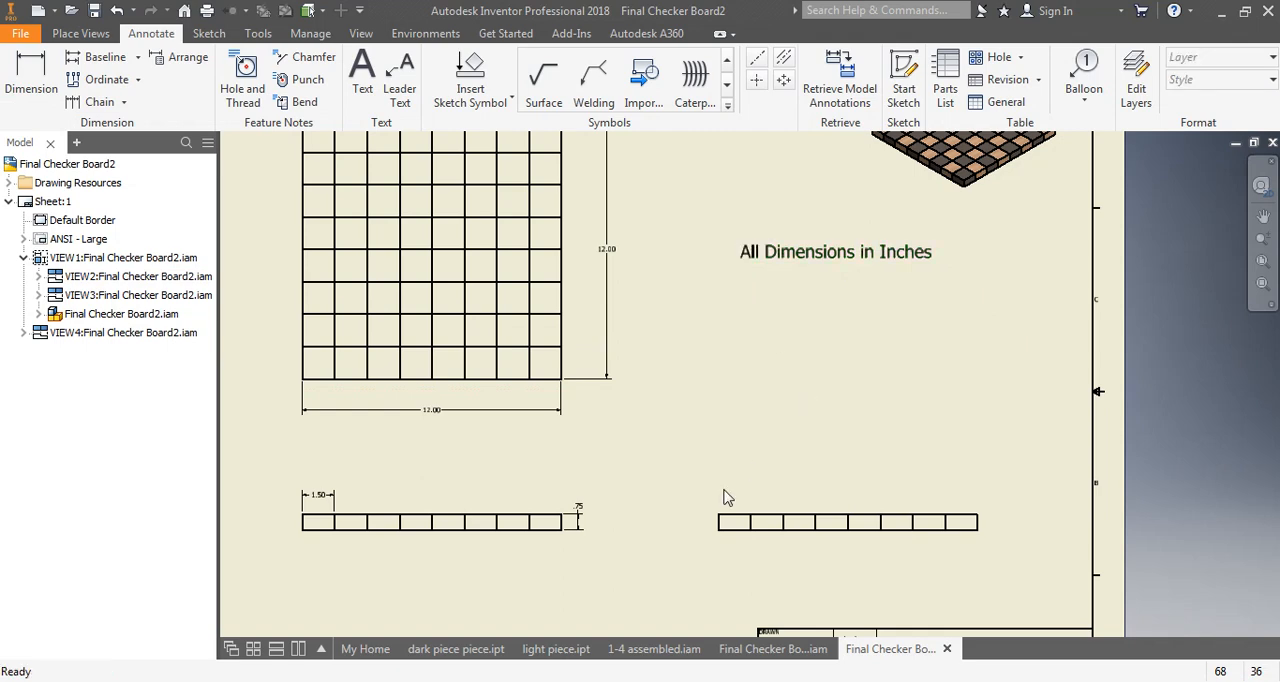
# - Define a text box across the blank field above TITLE in the title block
pyautogui.scroll(2, 714, 500)
pyautogui.scroll(-5, 714, 500)
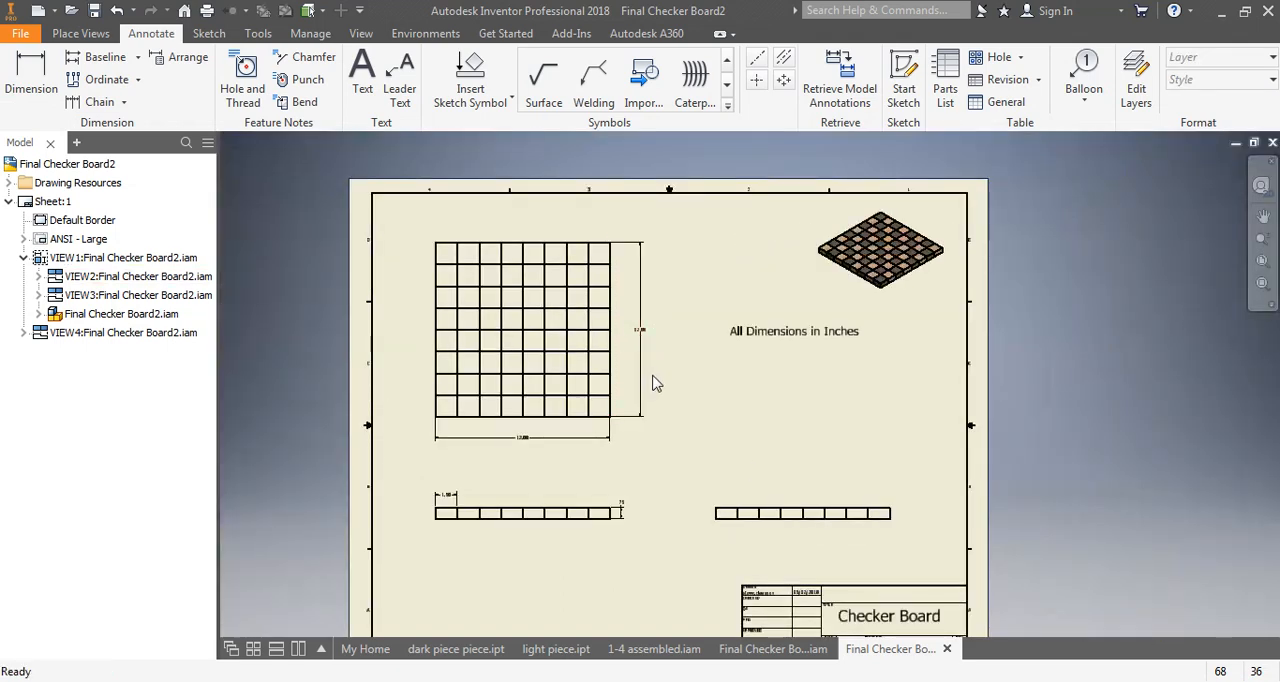
pyautogui.moveTo(651, 376); pyautogui.dragTo(610, 327, button='middle')
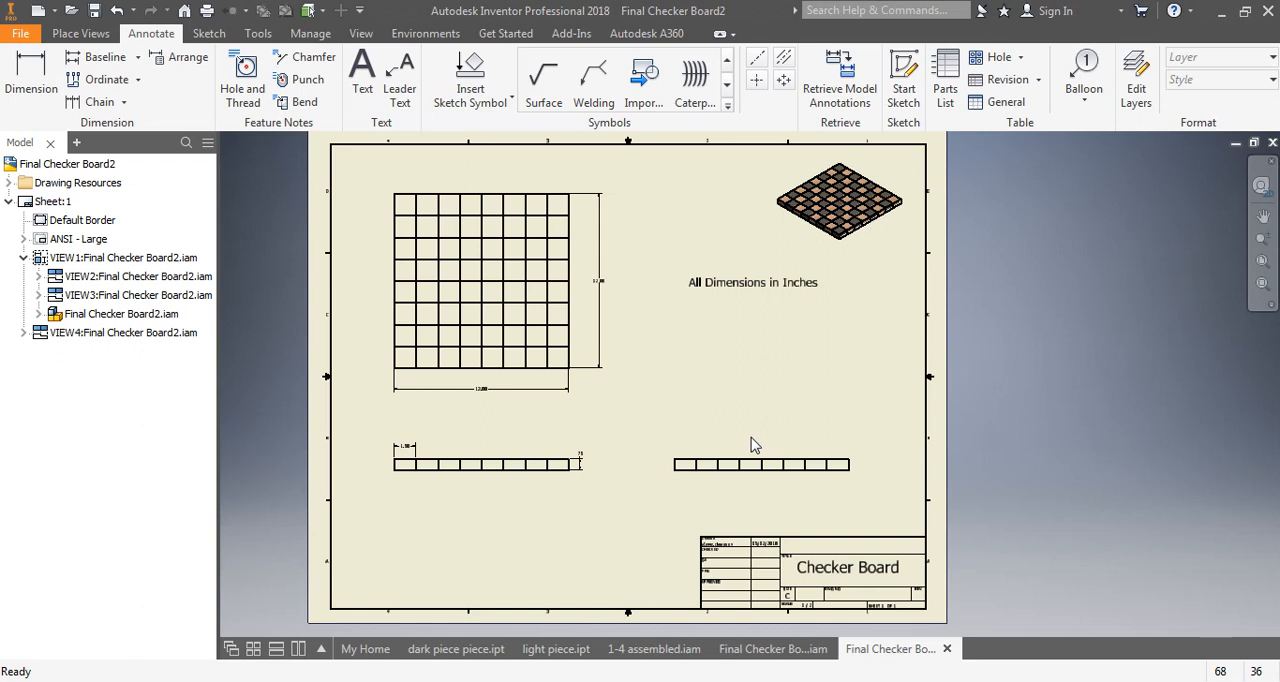
pyautogui.scroll(5, 800, 545)
pyautogui.moveTo(814, 569); pyautogui.dragTo(804, 478, button='middle')
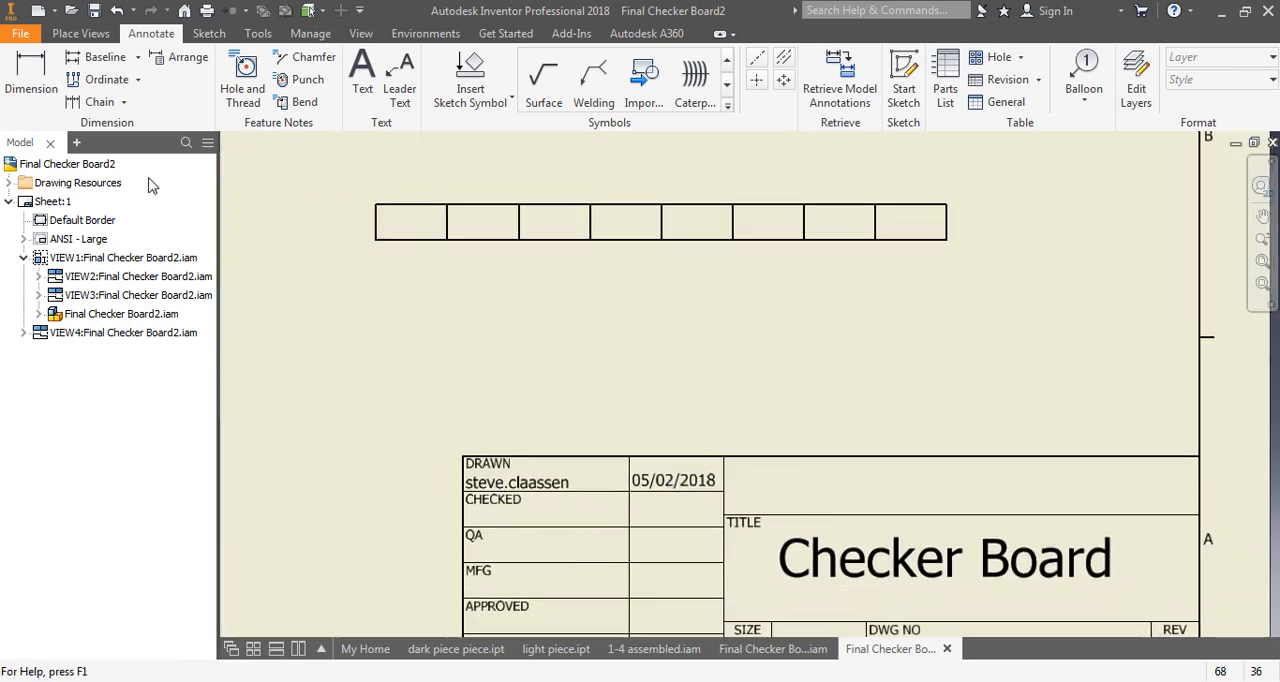
pyautogui.click(362, 78)
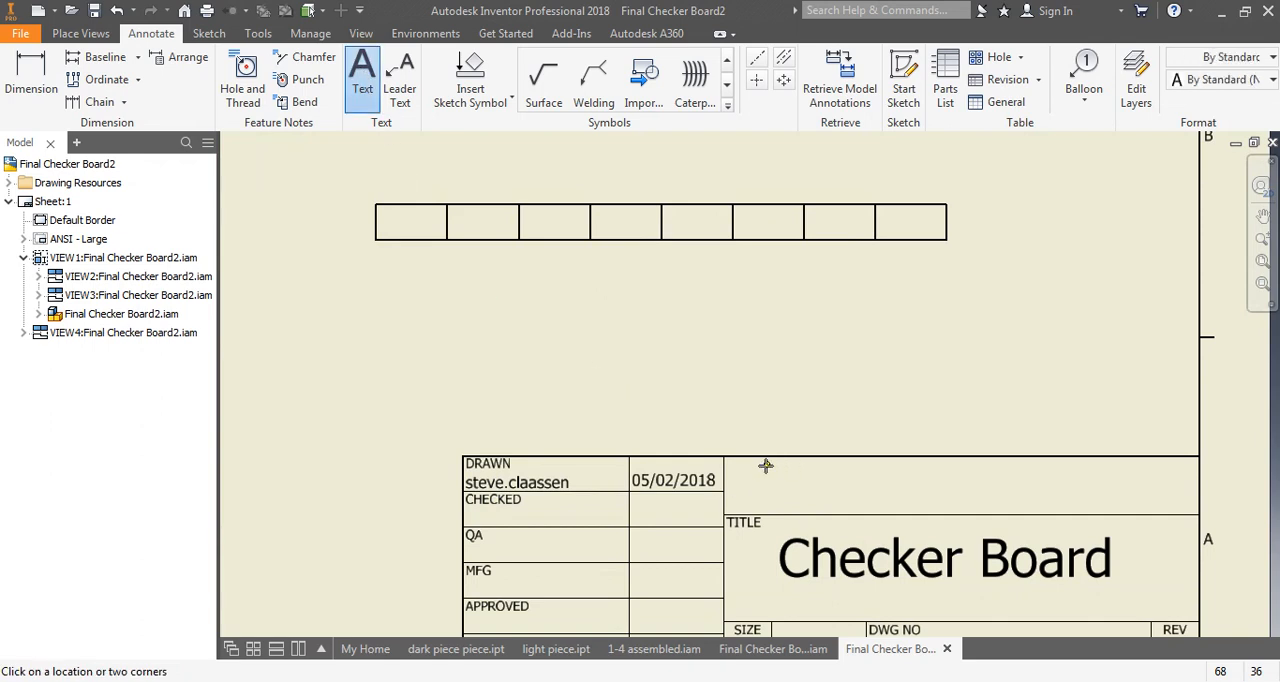
pyautogui.moveTo(765, 465); pyautogui.dragTo(1126, 508)
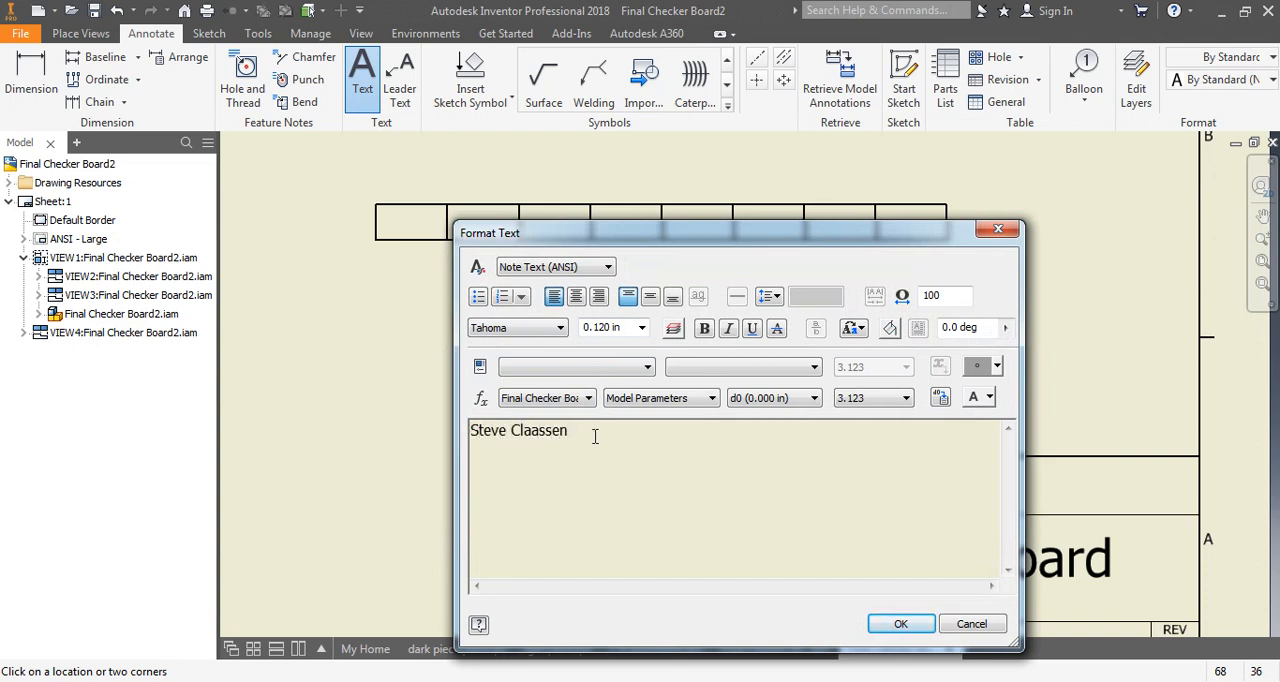
# - Fill the text box with the drafter's full name at a text height of 0.3 in
pyautogui.moveTo(595, 436); pyautogui.dragTo(417, 446)
pyautogui.click(642, 328)
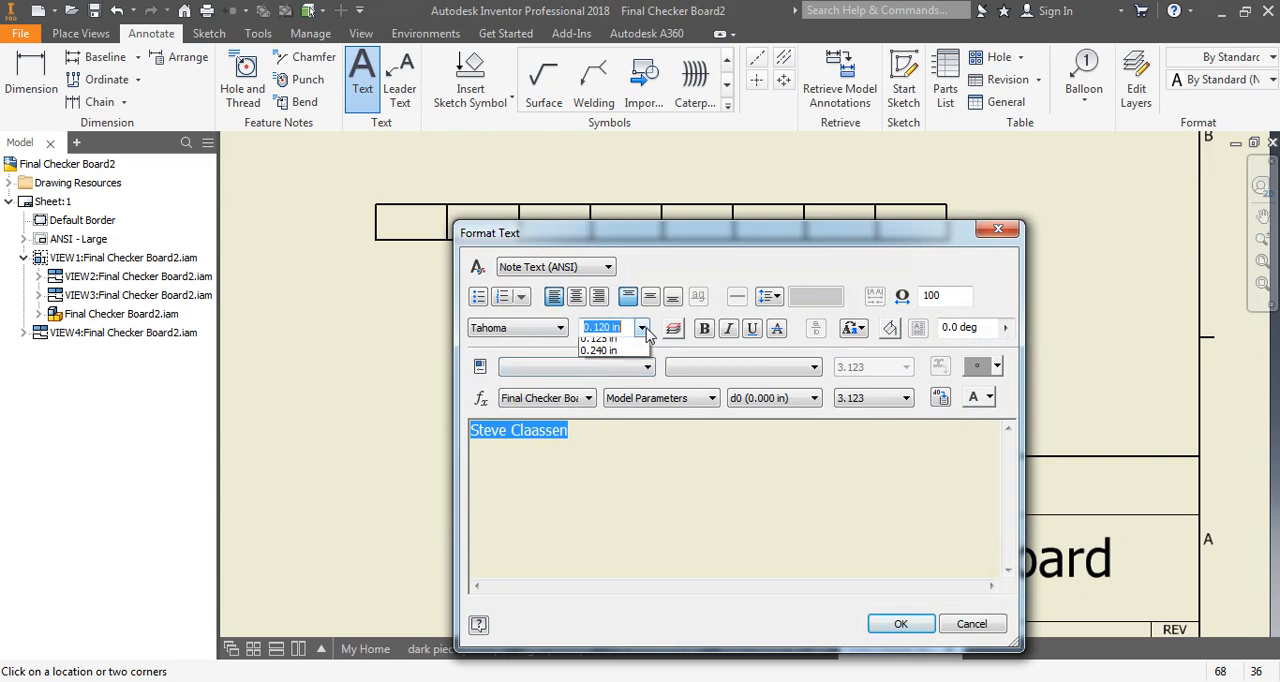
pyautogui.click(641, 330)
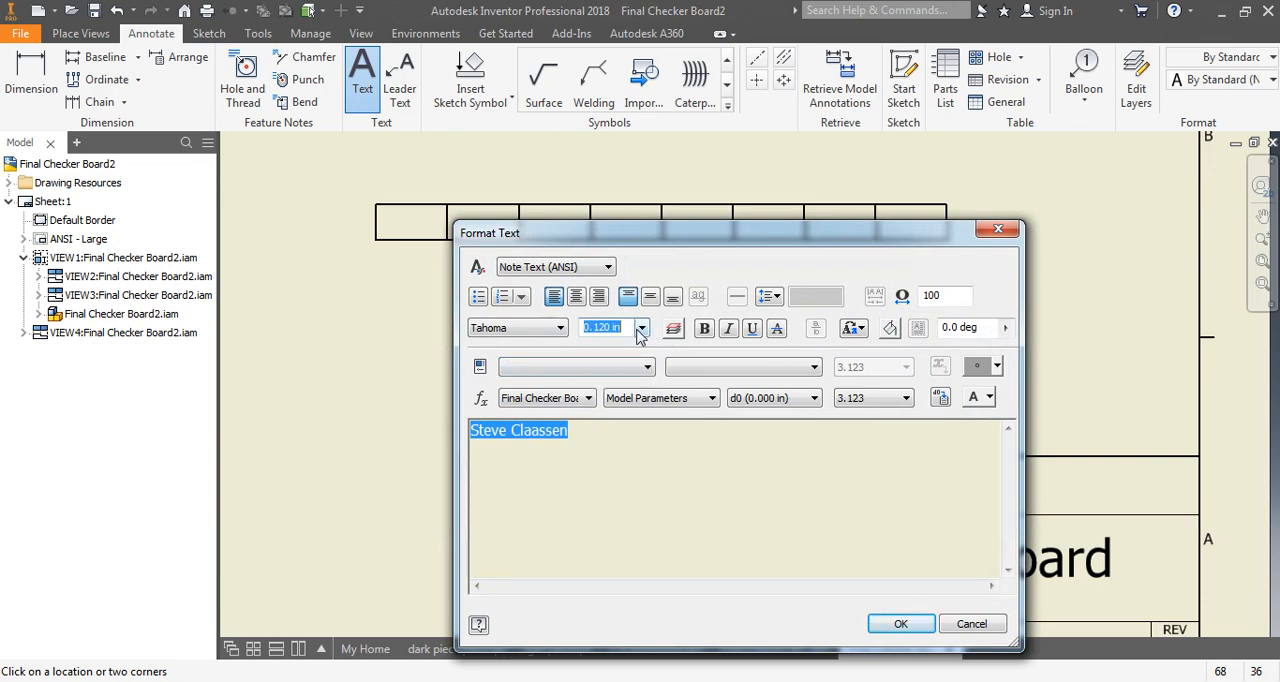
pyautogui.write('.3')
pyautogui.press('Return')
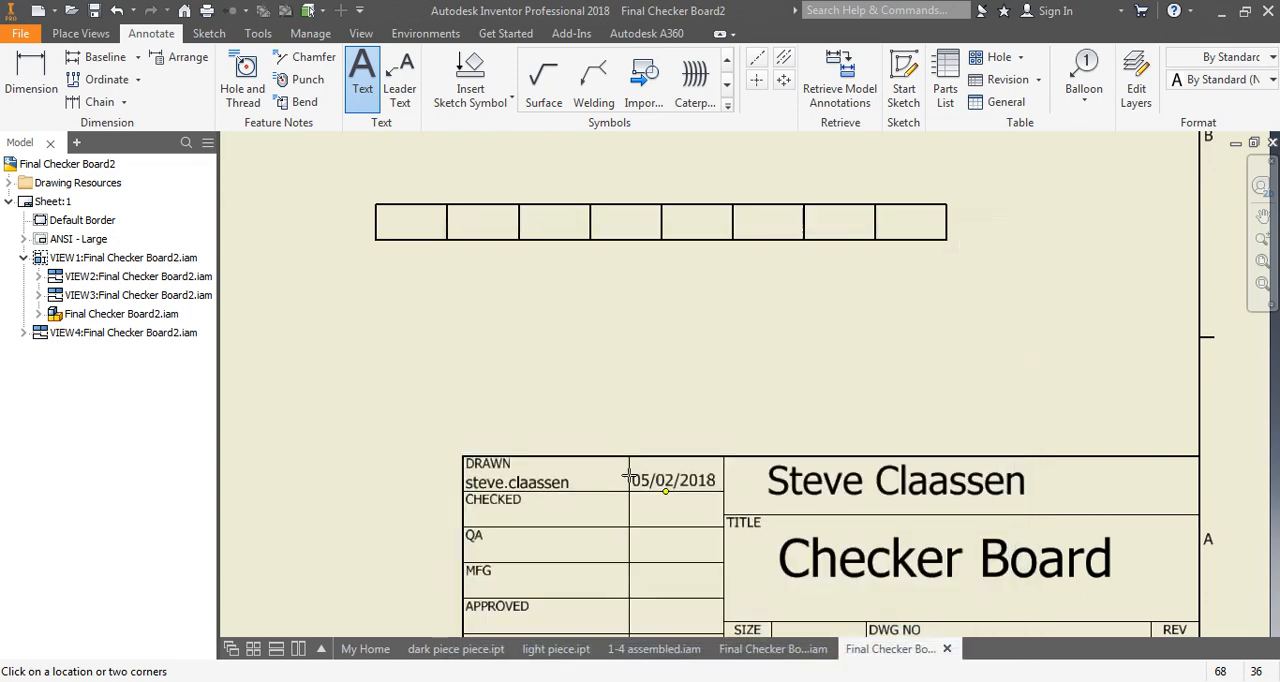
pyautogui.scroll(-5, 774, 528)
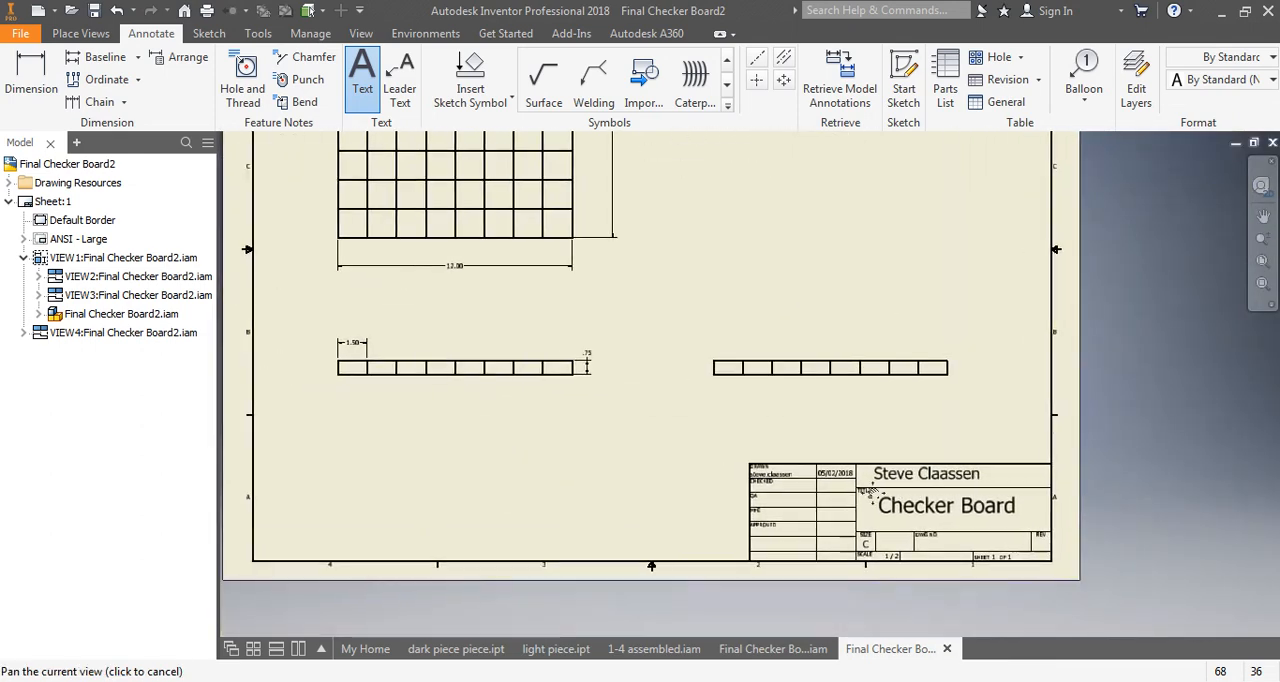
pyautogui.moveTo(872, 493); pyautogui.dragTo(899, 509, button='middle')
pyautogui.moveTo(743, 331); pyautogui.dragTo(655, 392, button='middle')
pyautogui.scroll(-4, 769, 389)
pyautogui.scroll(3, 766, 389)
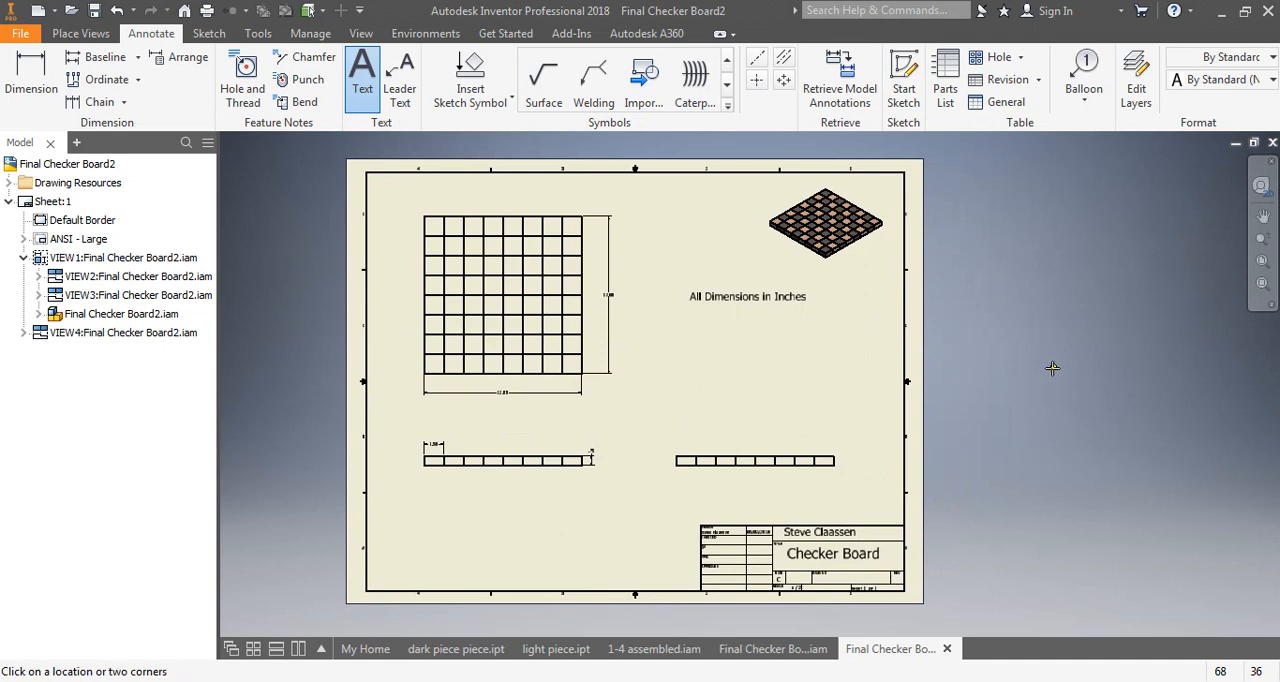